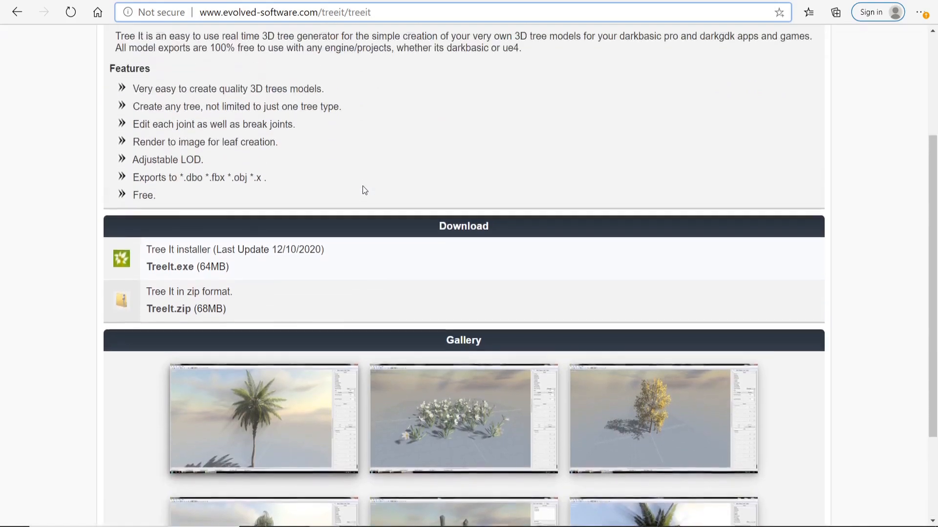
- Launch the Tree It application from its program folder
scroll(359, 216, "up", 3)
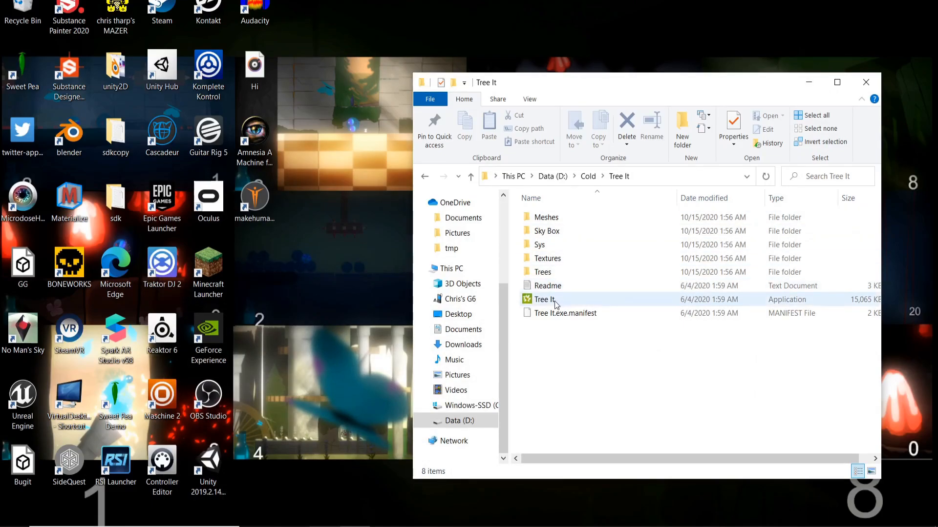
double_click(555, 301)
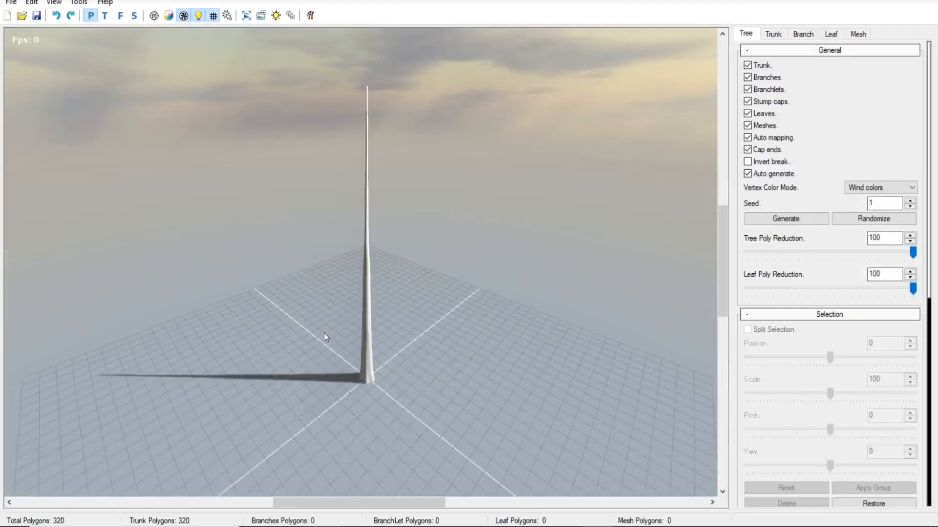
right_click_drag(266, 281, 338, 264)
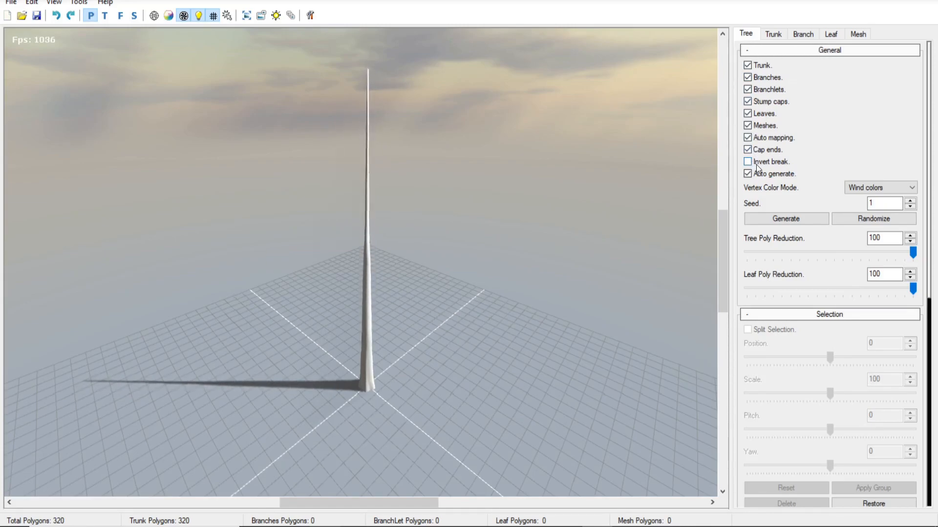
key("XF86TouchpadToggle")
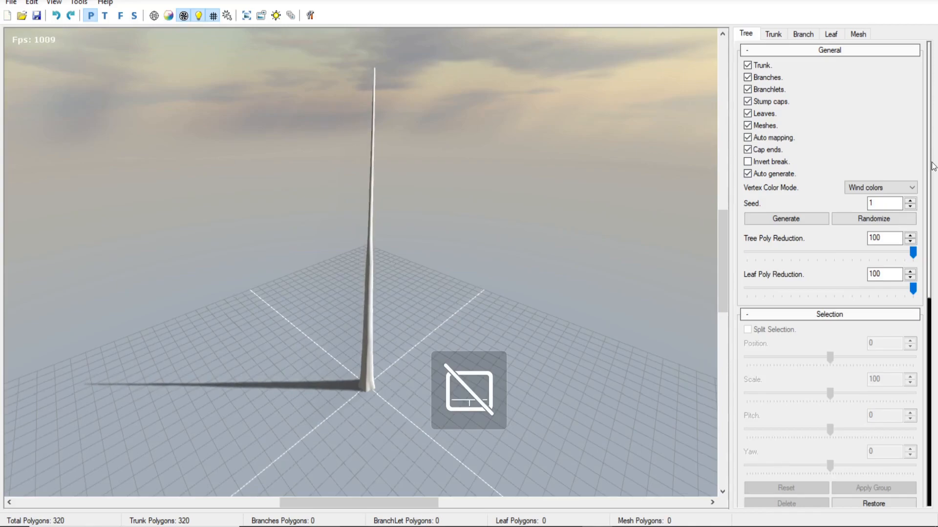
left_click_drag(933, 166, 924, 149)
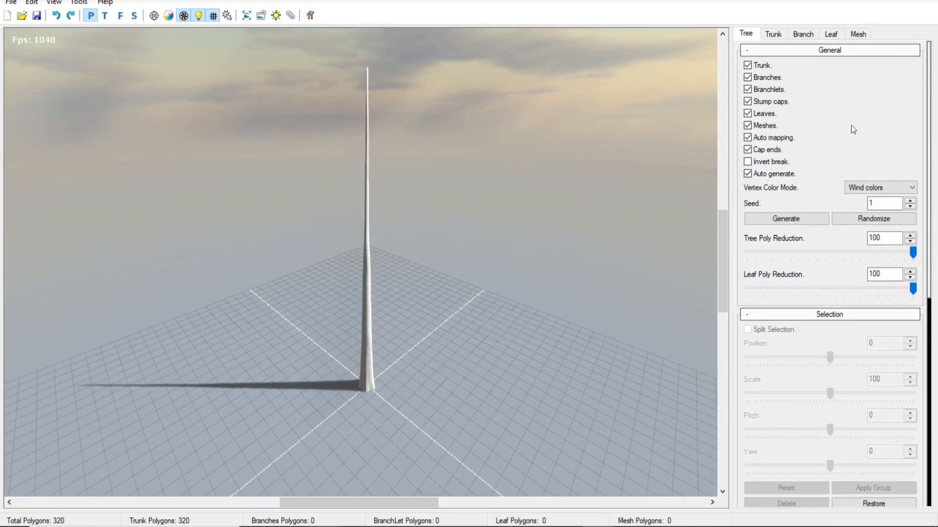
- Randomize the tree's seed three times
left_click(862, 220)
left_click(862, 220)
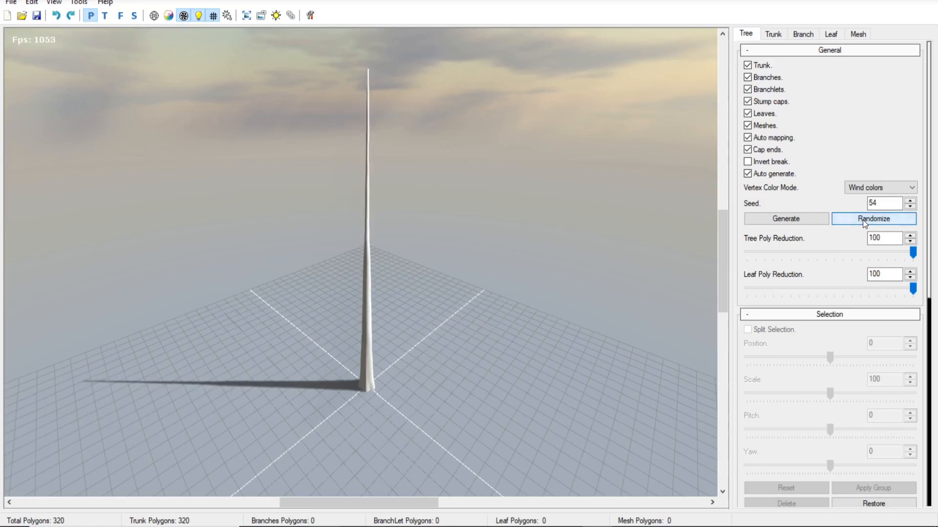
left_click(862, 220)
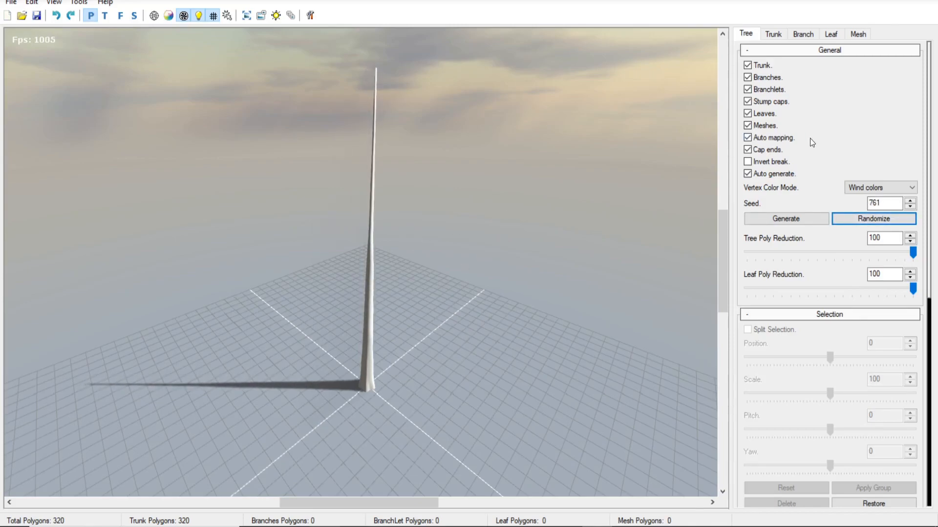
- Try a trunk count of 6 with a split count of 1, and reset them to 1 and 0
left_click(773, 34)
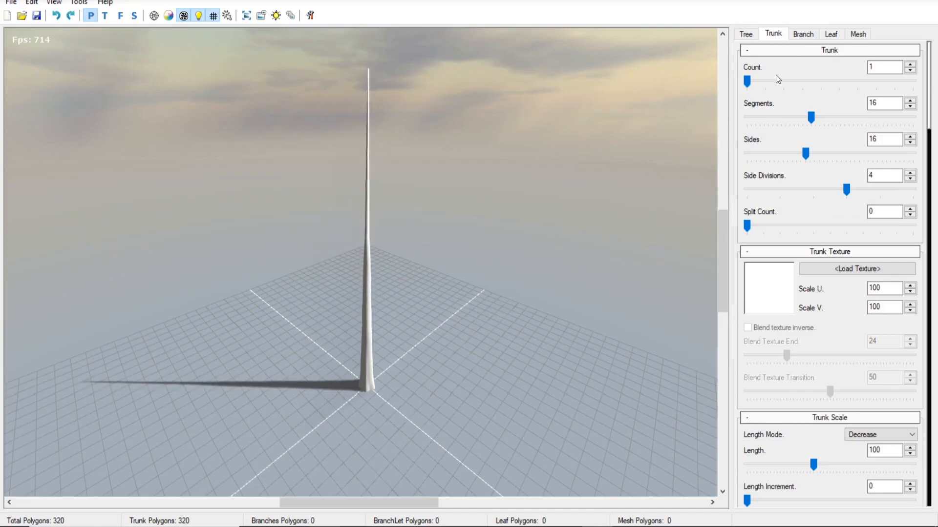
left_click_drag(746, 82, 834, 90)
mouse_move(747, 226)
left_mouse_down()
mouse_move(806, 227)
mouse_move(763, 227)
left_mouse_up()
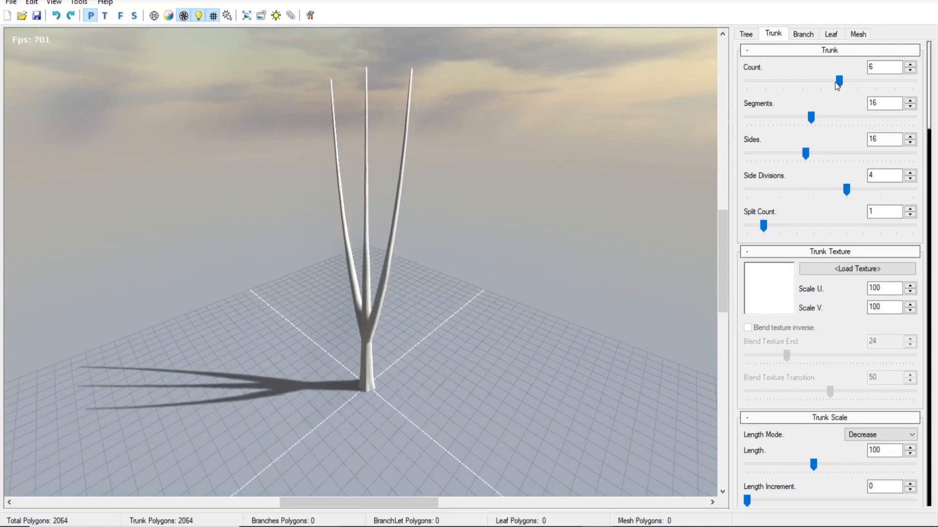
left_click_drag(837, 86, 745, 91)
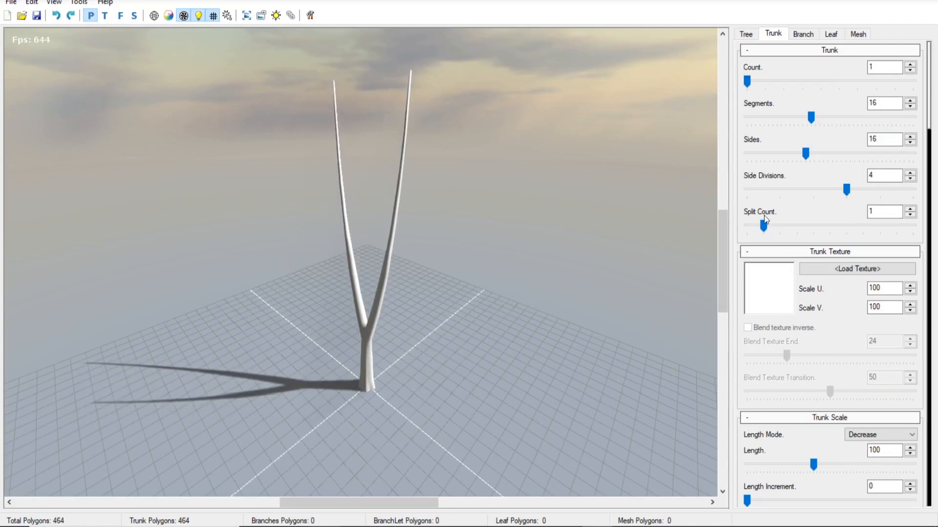
left_click_drag(764, 225, 706, 224)
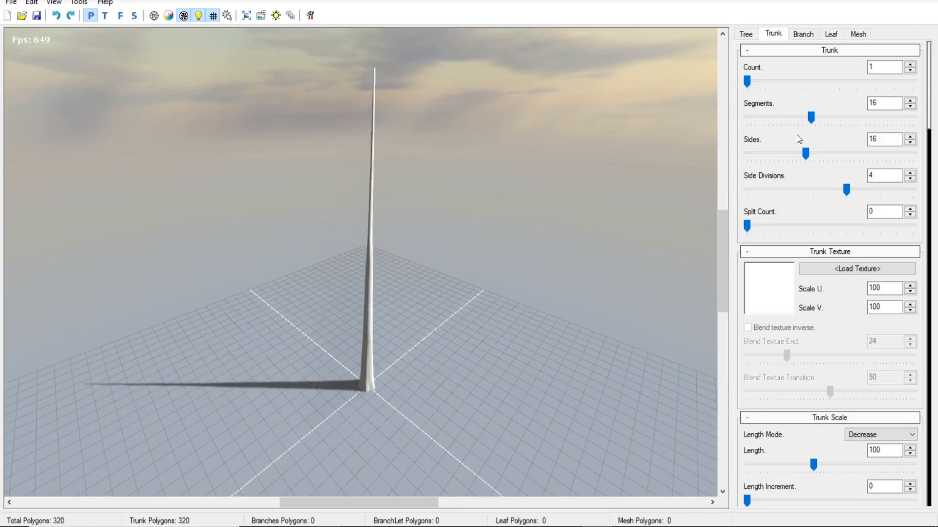
- Set the trunk's segments to 22, its length to 115 and its length increment to 10
left_click_drag(823, 119, 836, 121)
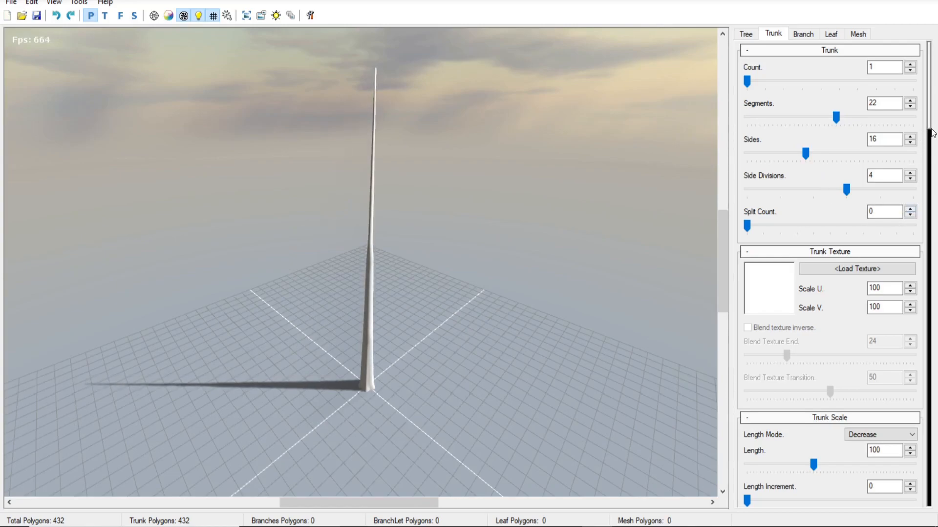
left_click_drag(932, 122, 912, 180)
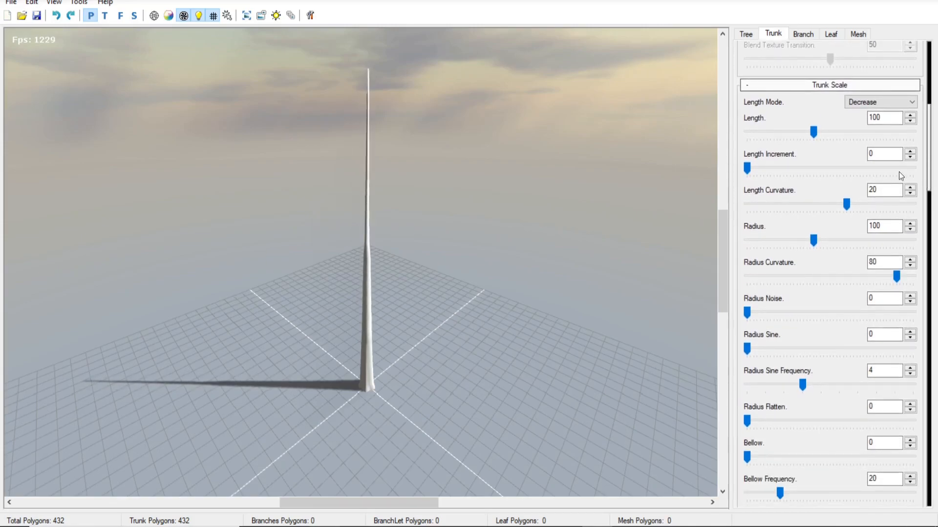
mouse_move(817, 132)
left_mouse_down()
mouse_move(834, 134)
mouse_move(825, 136)
left_mouse_up()
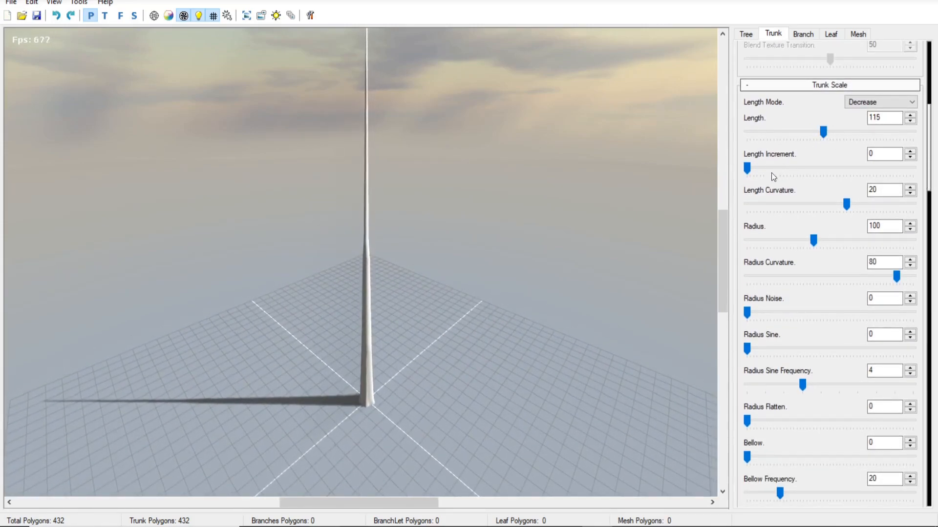
left_click_drag(749, 168, 754, 168)
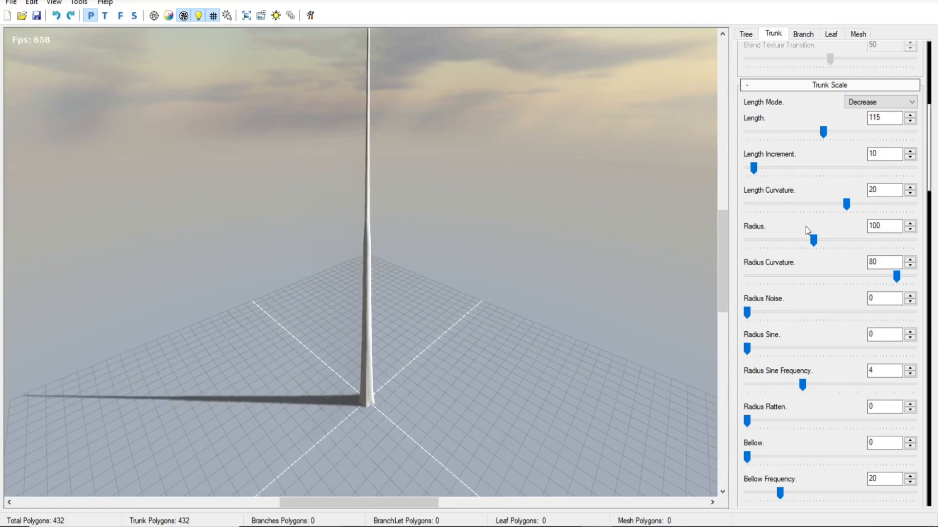
- Thicken and roughen the trunk with a radius of 170 and a radius noise of 46
left_click_drag(815, 239, 859, 238)
left_click_drag(747, 313, 825, 315)
left_click_drag(459, 346, 667, 289)
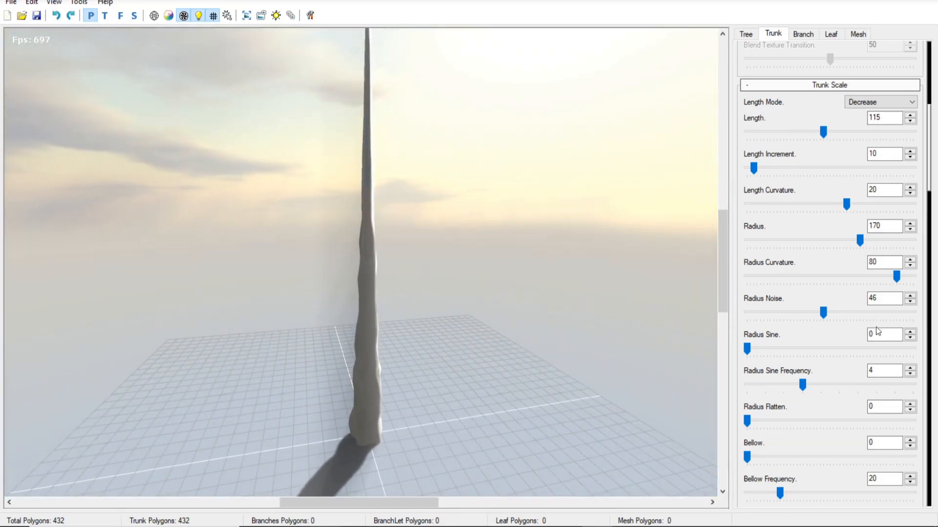
- Set the trunk's radius sine frequency to 5 and its radius sine to 12
left_click_drag(931, 179, 932, 205)
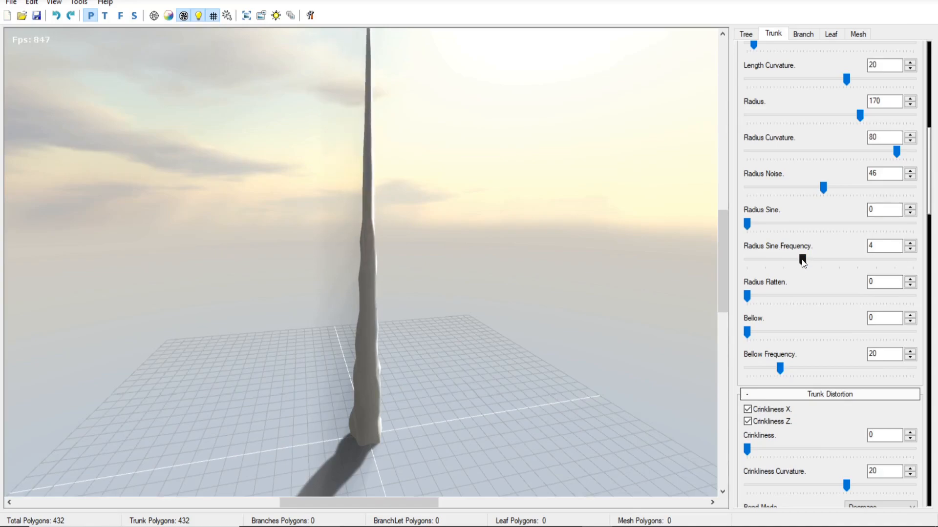
left_click_drag(871, 262, 822, 262)
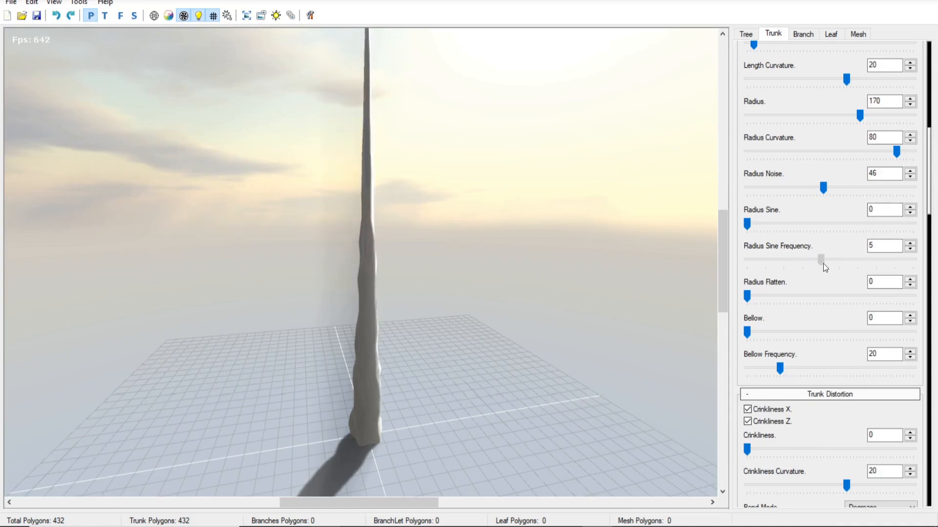
left_click_drag(747, 224, 763, 224)
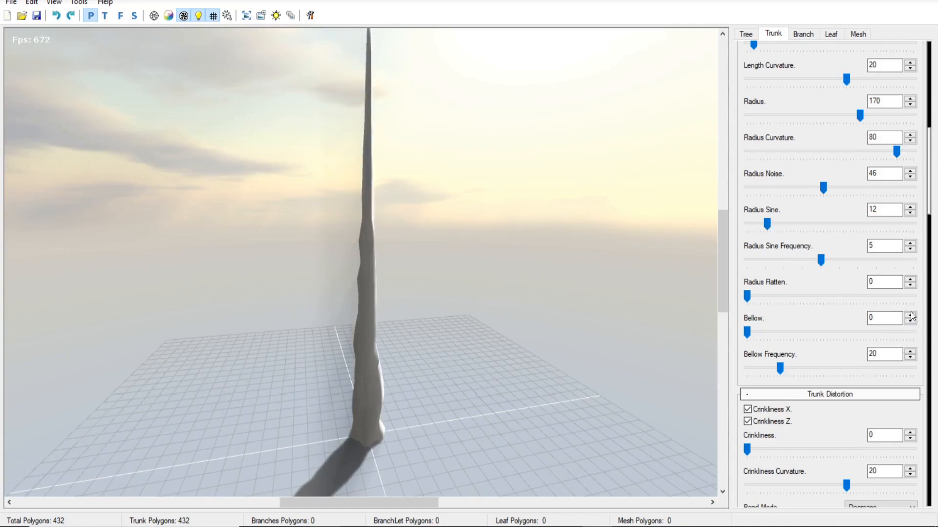
- Set the trunk's crinkliness to 4, its gravity to -8 and its seek sun force to 2
scroll(773, 290, "down", 3)
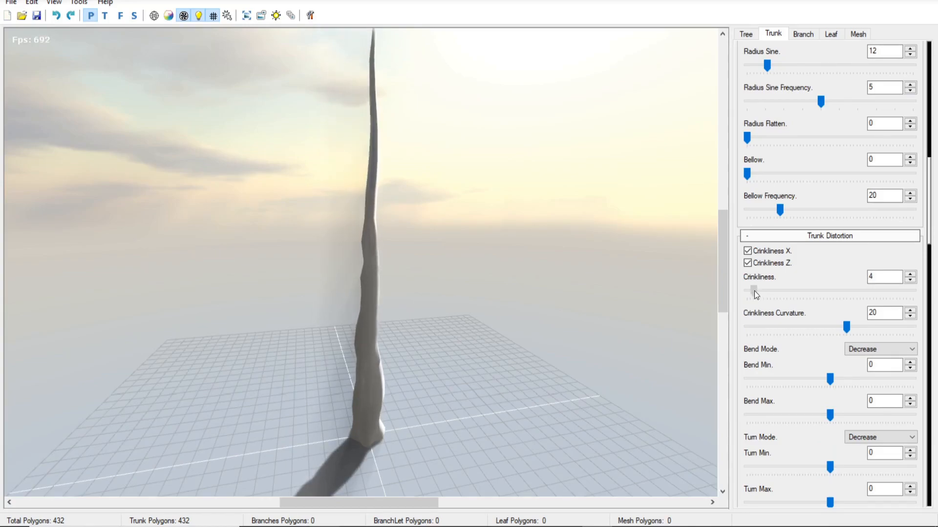
left_click_drag(929, 218, 928, 289)
left_click_drag(830, 380, 824, 387)
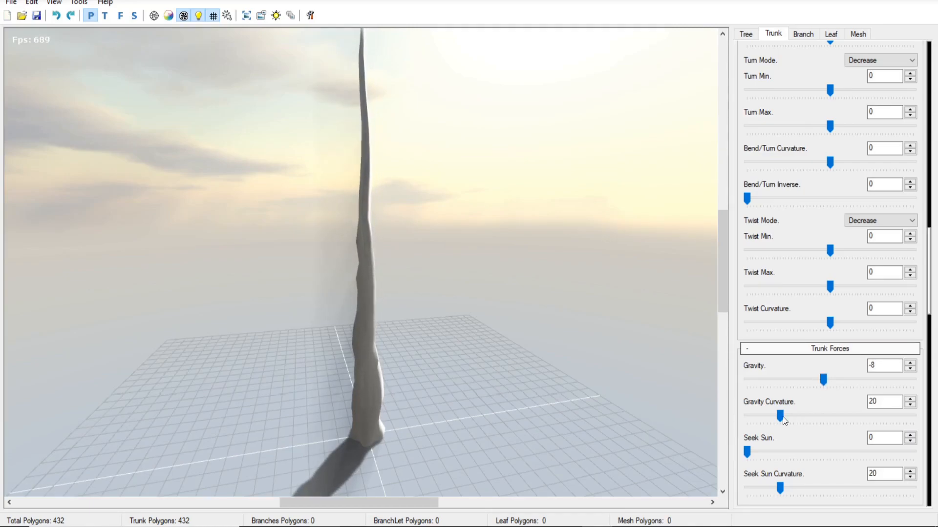
left_click_drag(746, 452, 751, 454)
left_click_drag(602, 286, 740, 279)
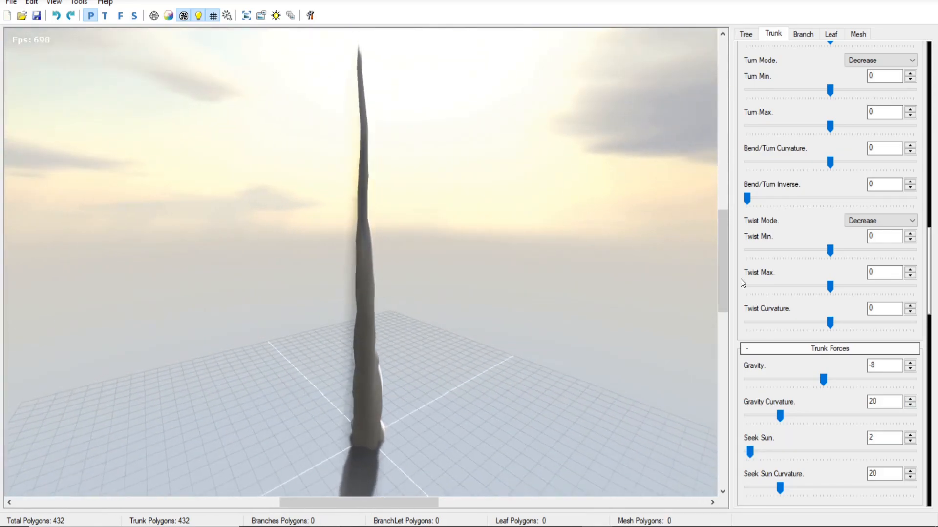
- Add branches to the trunk with a branch count of 38 and a distribution of 45
left_click_drag(930, 291, 861, 60)
left_click(807, 34)
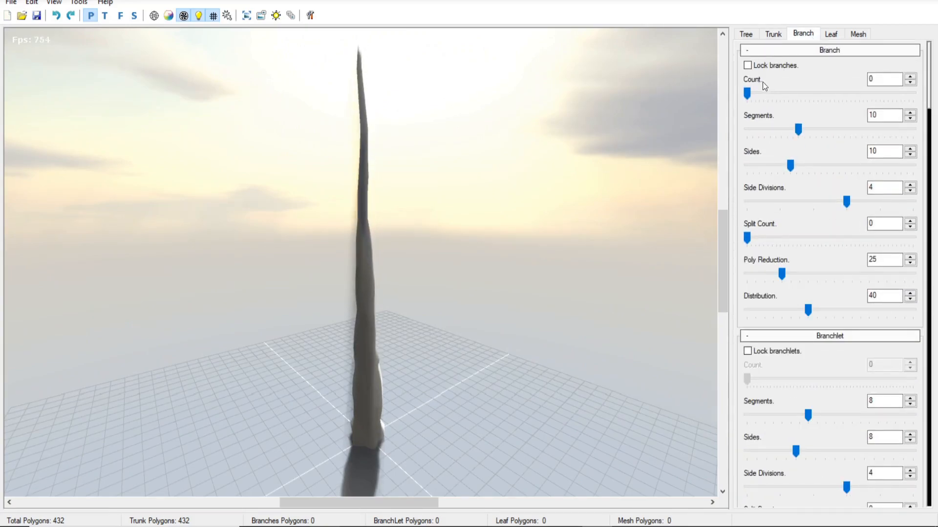
left_click_drag(751, 91, 909, 115)
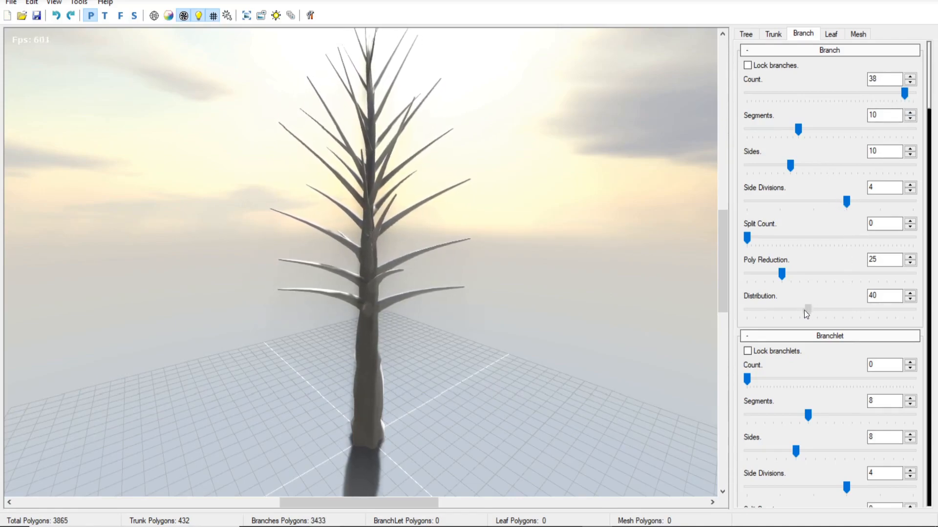
left_click_drag(780, 313, 921, 315)
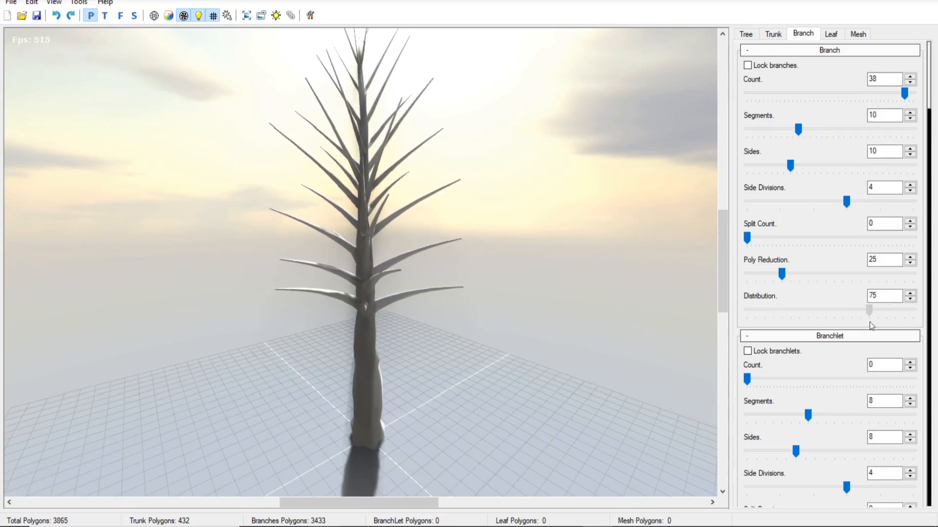
left_click_drag(818, 321, 815, 321)
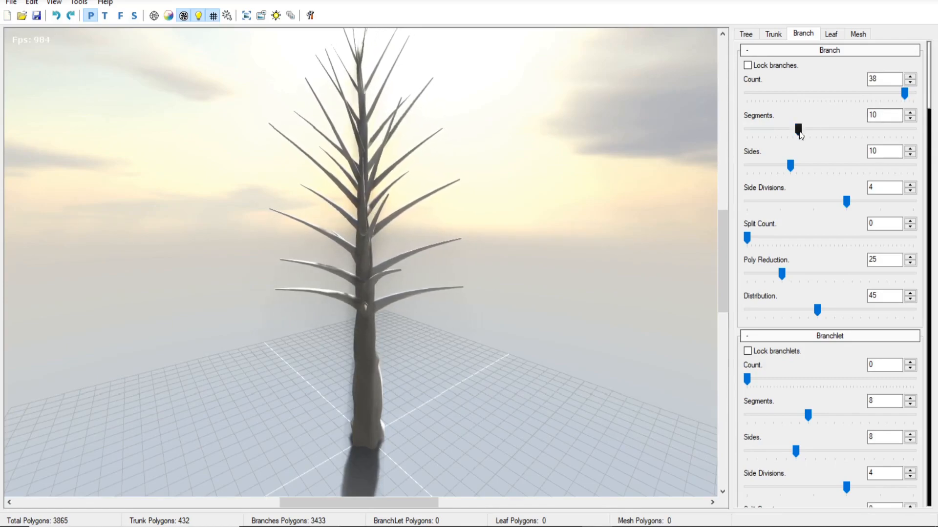
- Set the branches' segments to 15, sides to 16, split count to 33 and distribution to 80
mouse_move(819, 133)
left_mouse_down()
mouse_move(836, 138)
mouse_move(825, 138)
left_mouse_up()
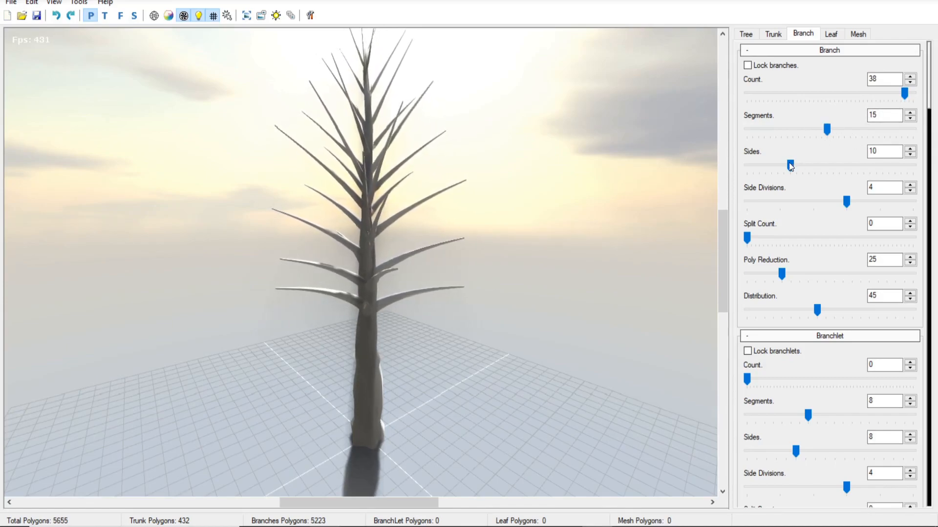
left_click_drag(796, 174, 782, 174)
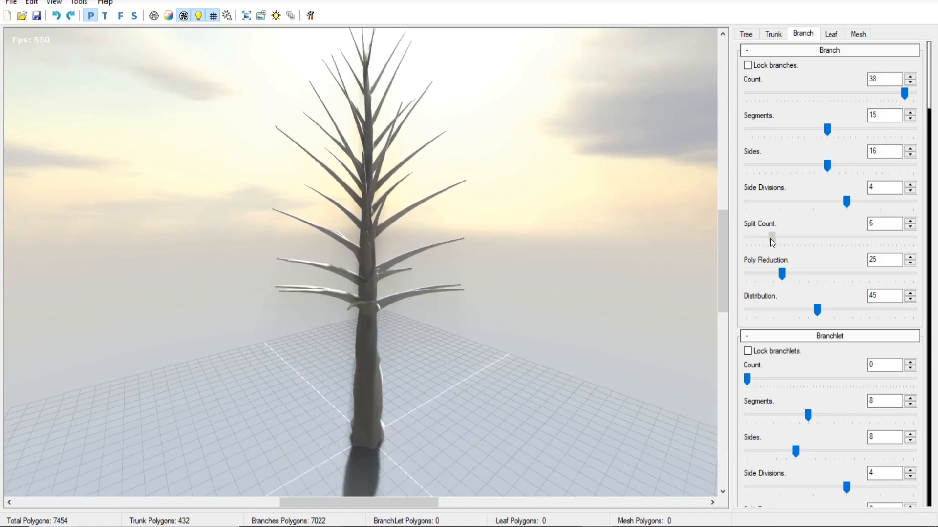
left_click_drag(809, 249, 883, 262)
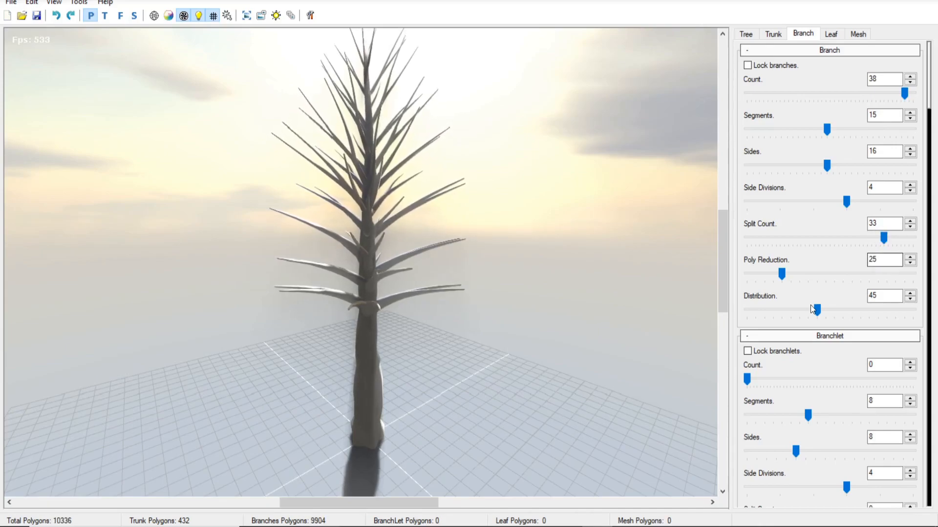
left_click_drag(877, 314, 878, 313)
- Set the branchlet count to about 138 and raise the branchlet split count to about two thirds of its range
left_click_drag(932, 106, 928, 139)
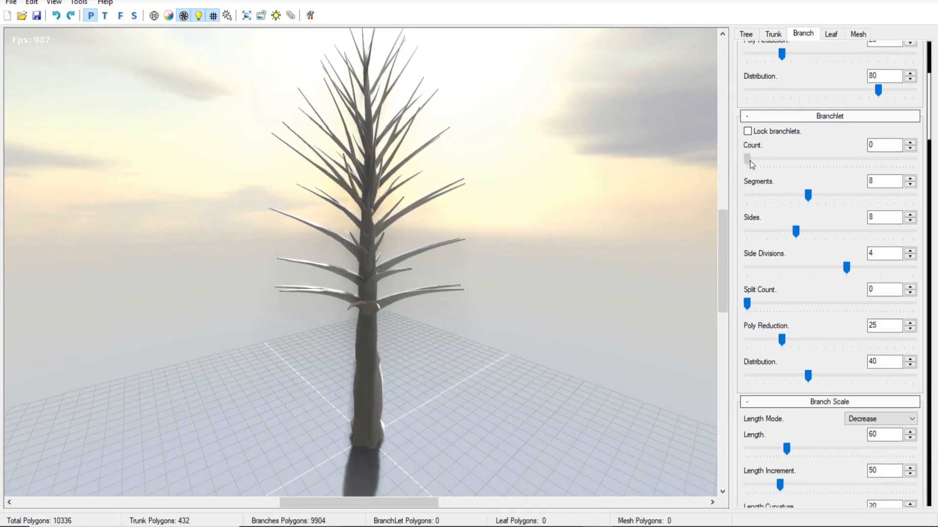
left_click_drag(795, 163, 894, 174)
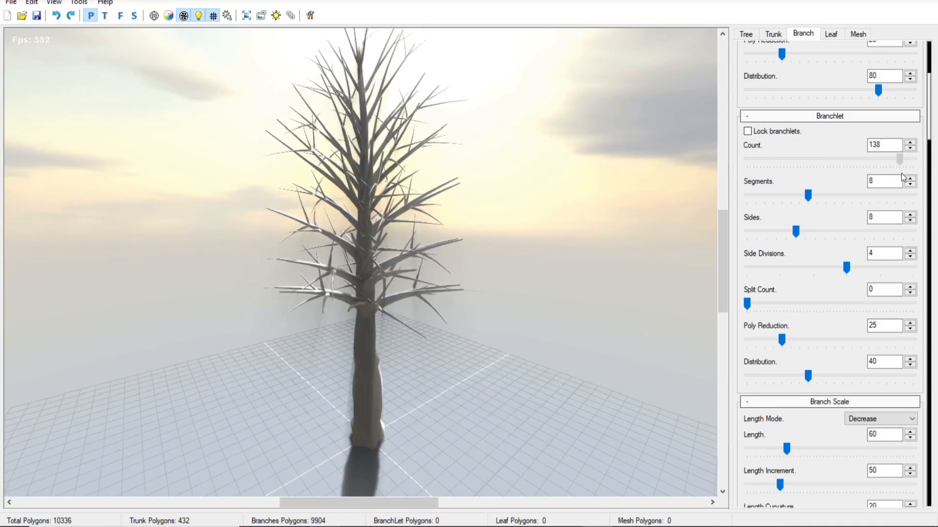
left_click_drag(931, 121, 934, 141)
left_click_drag(747, 189, 859, 190)
- Increase the branch length to 110 in the branch scale settings, and shorten the branches slightly
left_click_drag(933, 137, 932, 162)
left_click_drag(787, 163, 819, 162)
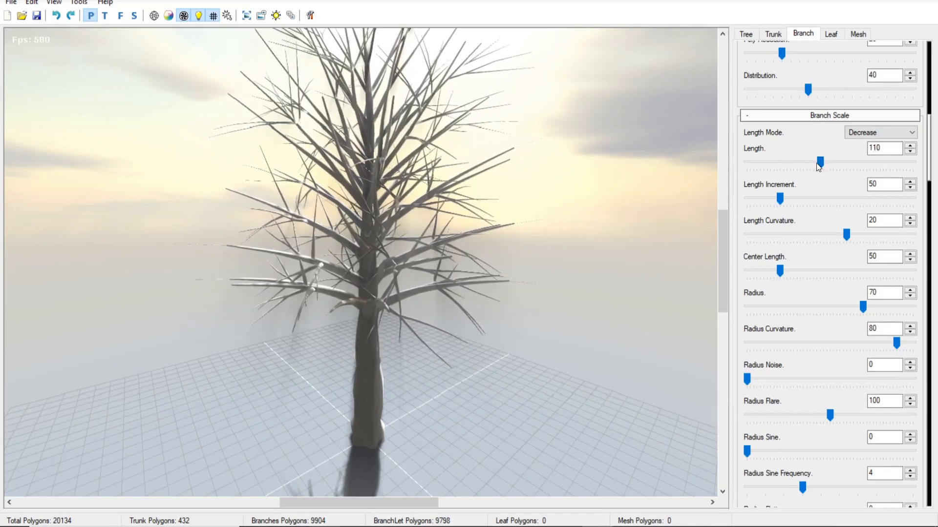
mouse_move(819, 165)
left_mouse_down()
mouse_move(801, 164)
mouse_move(816, 169)
left_mouse_up()
left_click_drag(466, 209, 405, 259)
scroll(406, 260, "up", 3)
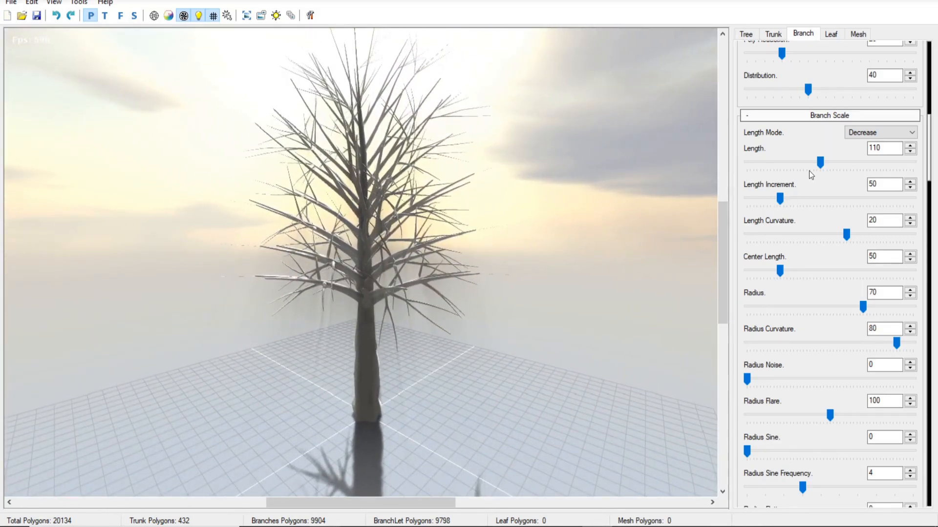
left_click_drag(819, 162, 799, 186)
- Set the gravity in the branch forces to 8 so the branches droop
left_click_drag(930, 165, 933, 190)
left_click_drag(933, 195, 929, 290)
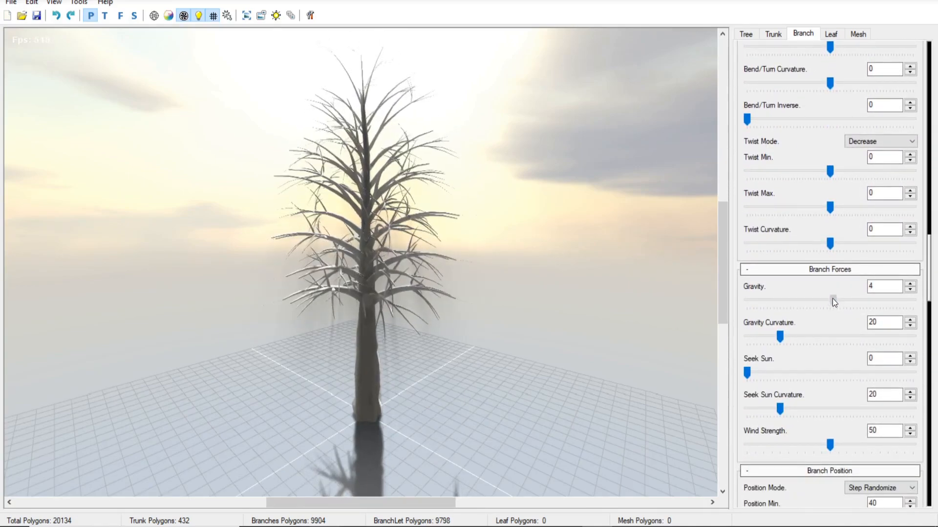
left_click_drag(836, 300, 836, 300)
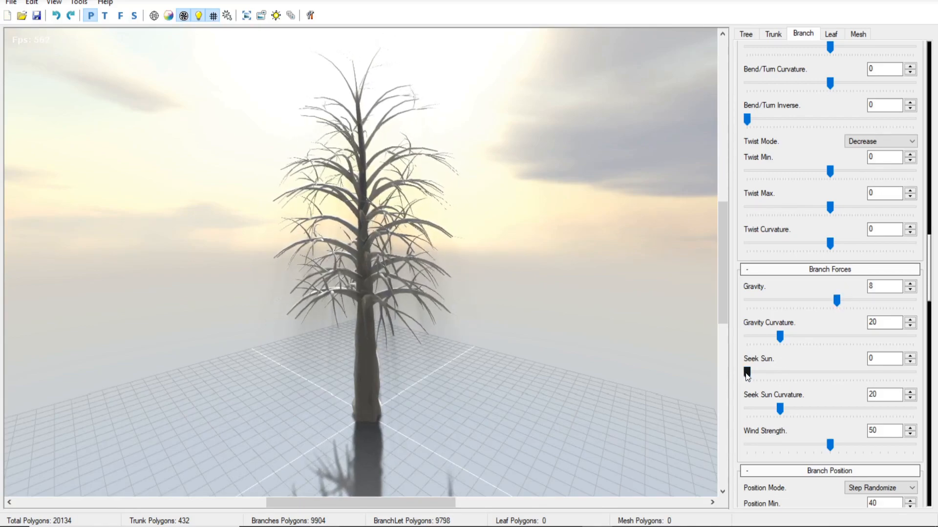
- Set the branches' Seek Sun force to 4 and their crinkliness to 2
left_click_drag(748, 374, 753, 376)
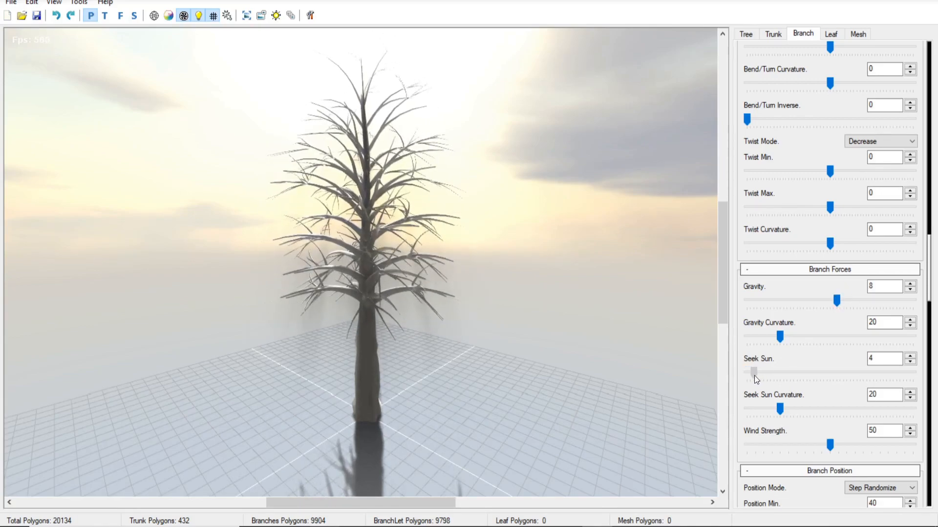
left_click_drag(932, 248, 911, 161)
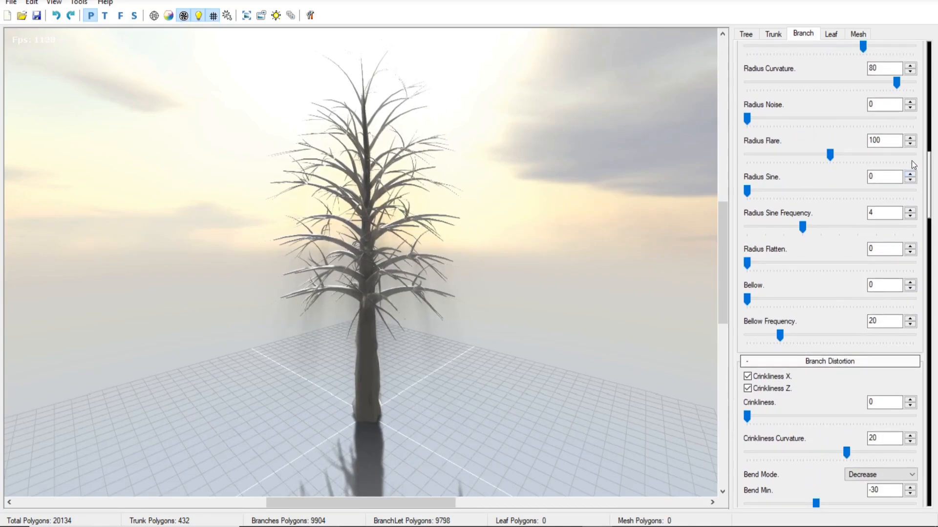
scroll(886, 208, "down", 1)
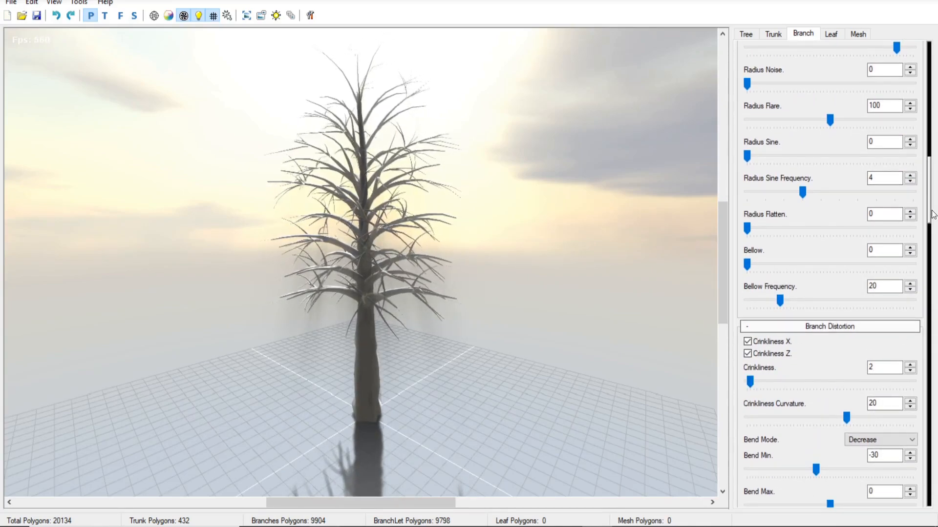
left_click_drag(930, 211, 932, 100)
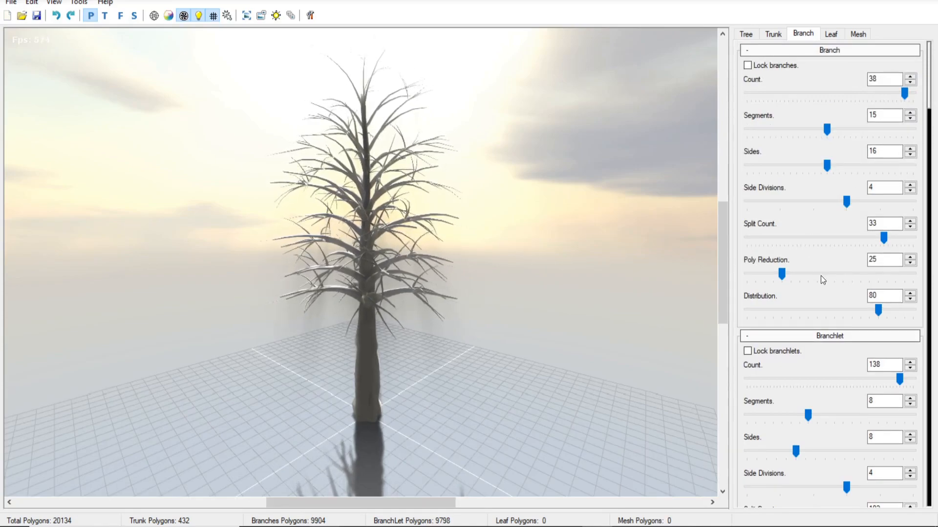
- Set the leaf count of the empty leaf layer to 300
left_click(832, 35)
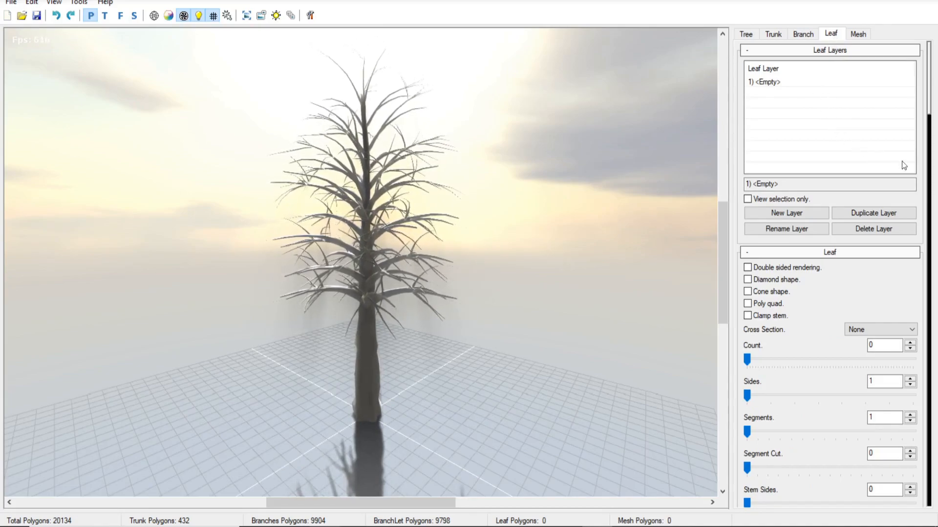
scroll(801, 168, "down", 4)
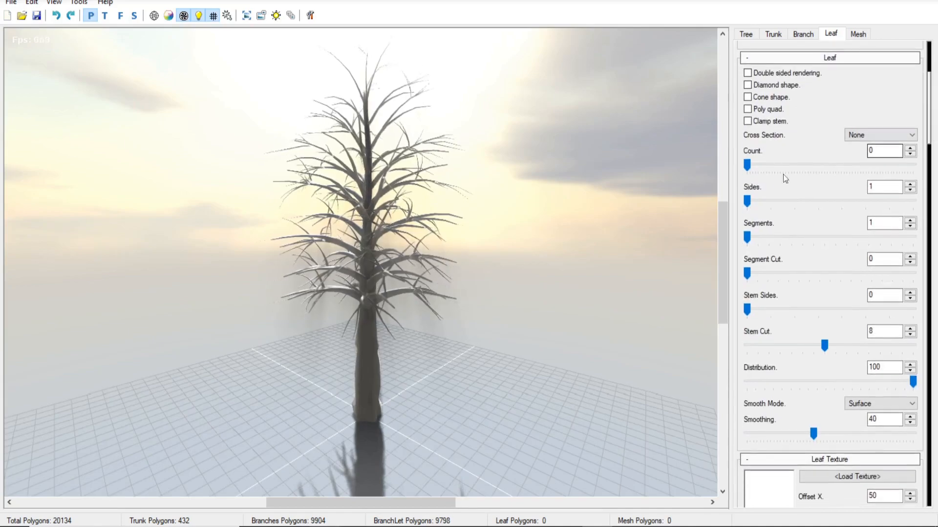
left_click_drag(746, 165, 923, 181)
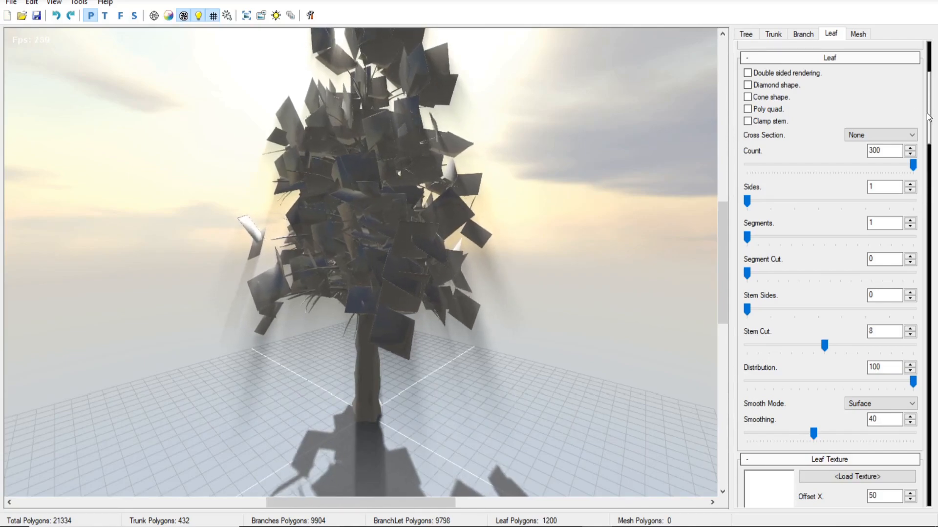
- Open the leaf texture settings and start loading an image file for the base texture
scroll(934, 136, "down", 2)
scroll(935, 134, "down", 3)
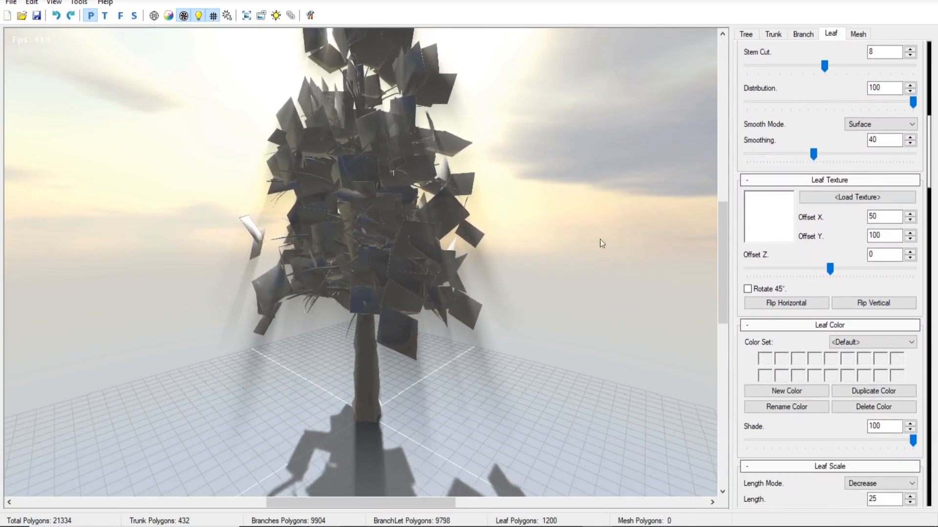
left_click_drag(632, 232, 492, 247)
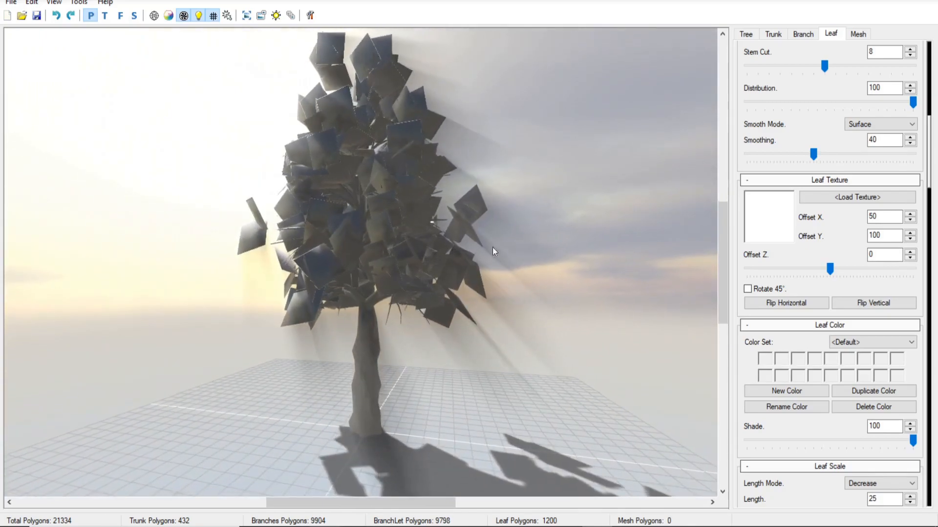
left_click(848, 198)
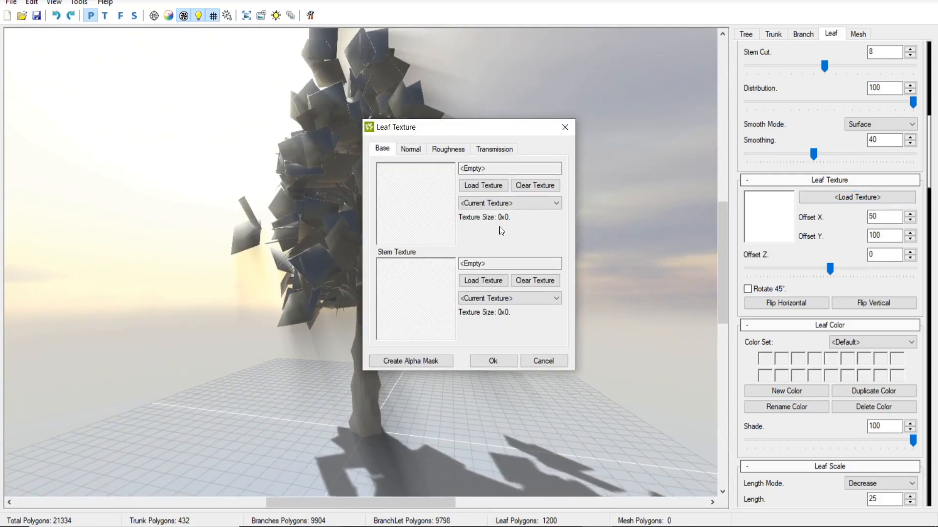
left_click(490, 186)
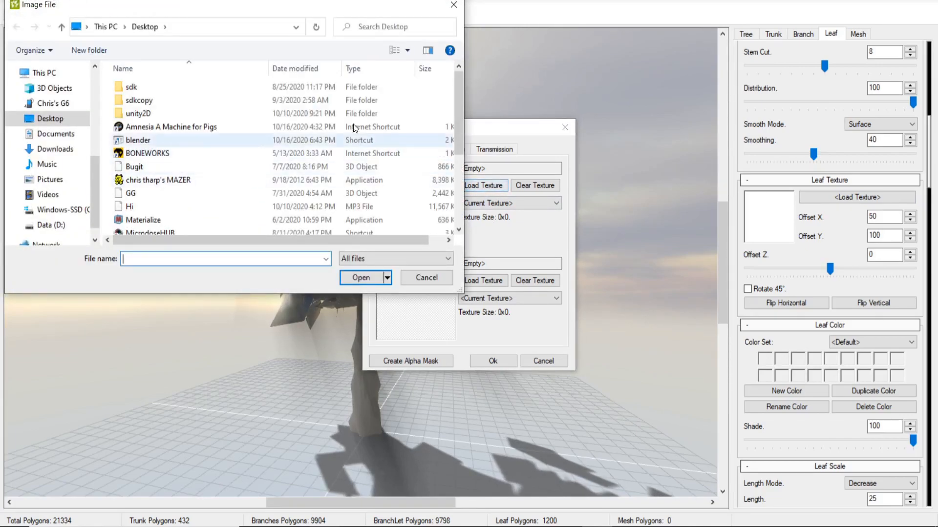
left_click_drag(265, 10, 415, 72)
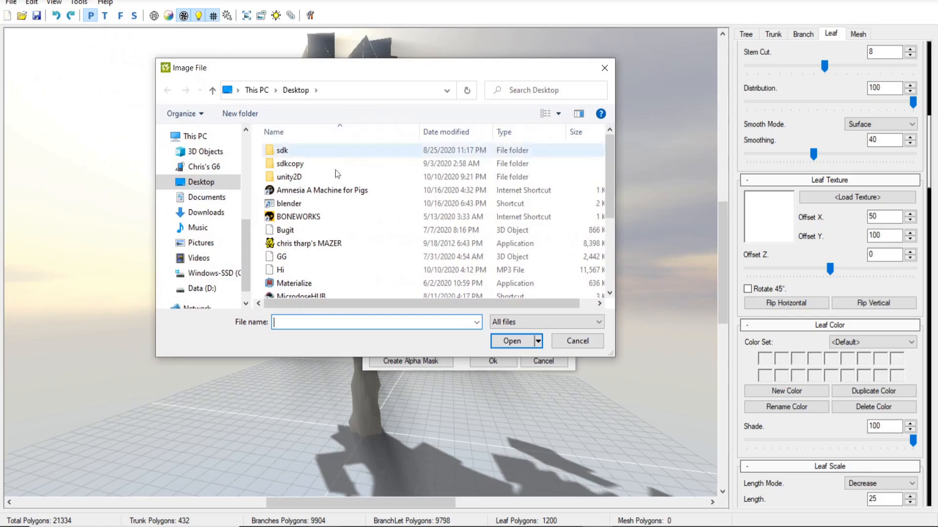
- Browse to the Cold\Tree It\Textures\Leaves folder on the Data (D:) drive
scroll(194, 224, "down", 1)
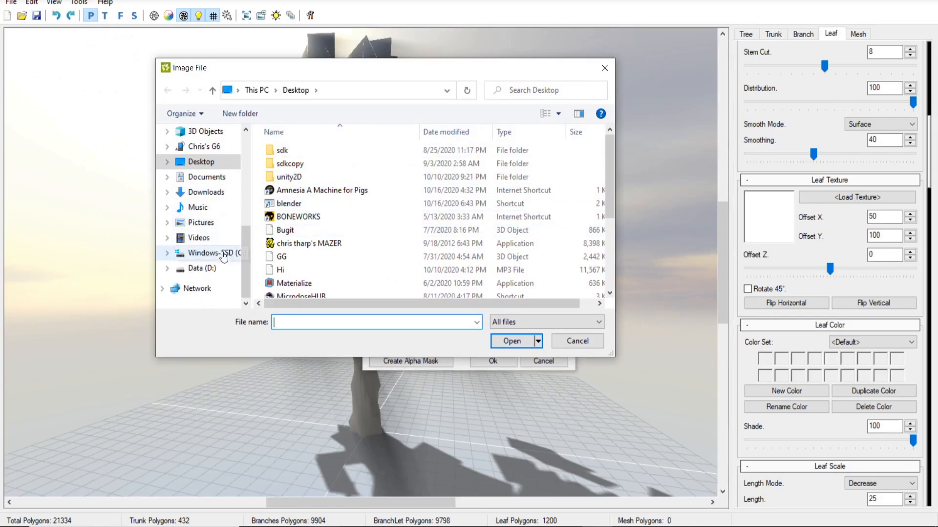
left_click(203, 270)
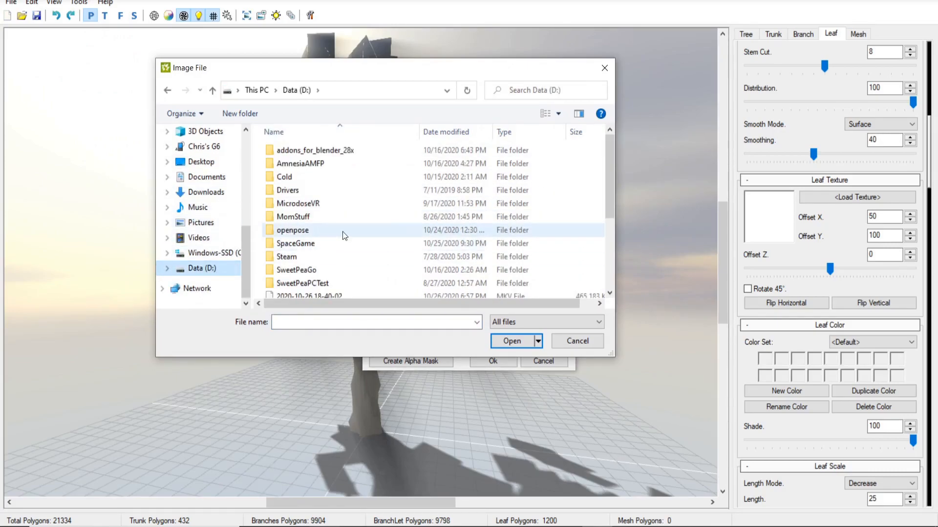
scroll(342, 233, "down", 2)
scroll(305, 236, "up", 2)
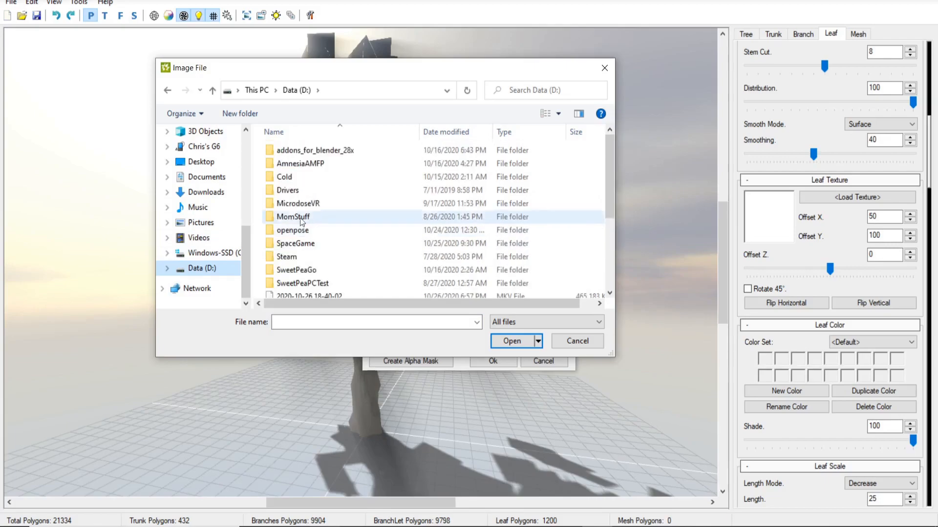
double_click(287, 177)
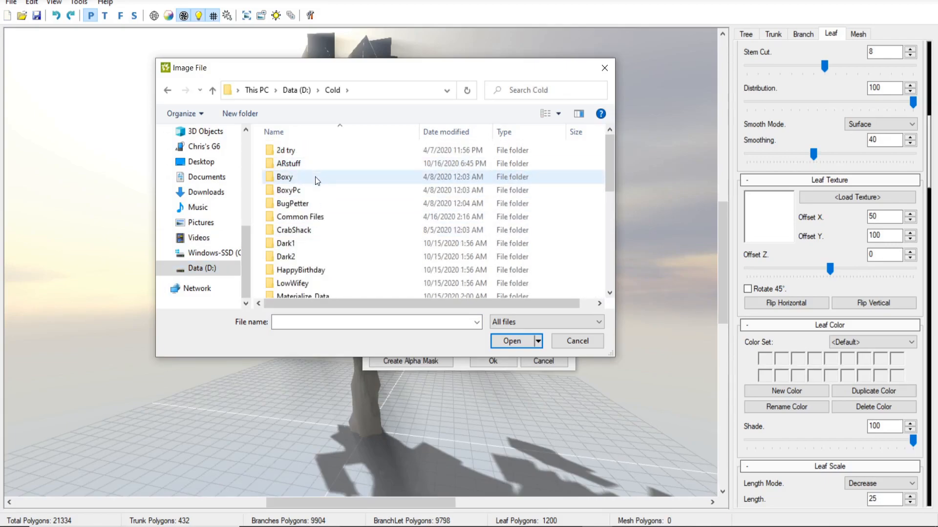
scroll(315, 174, "down", 3)
scroll(324, 197, "down", 3)
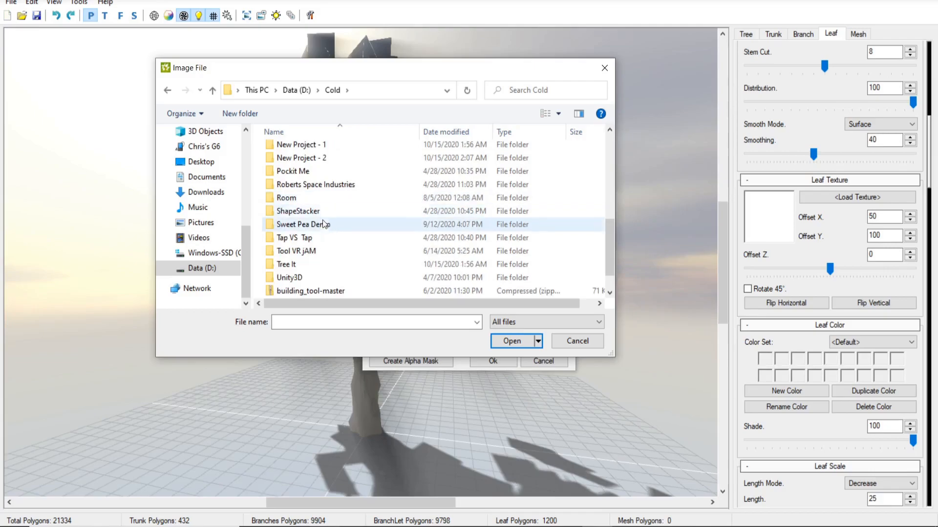
double_click(306, 265)
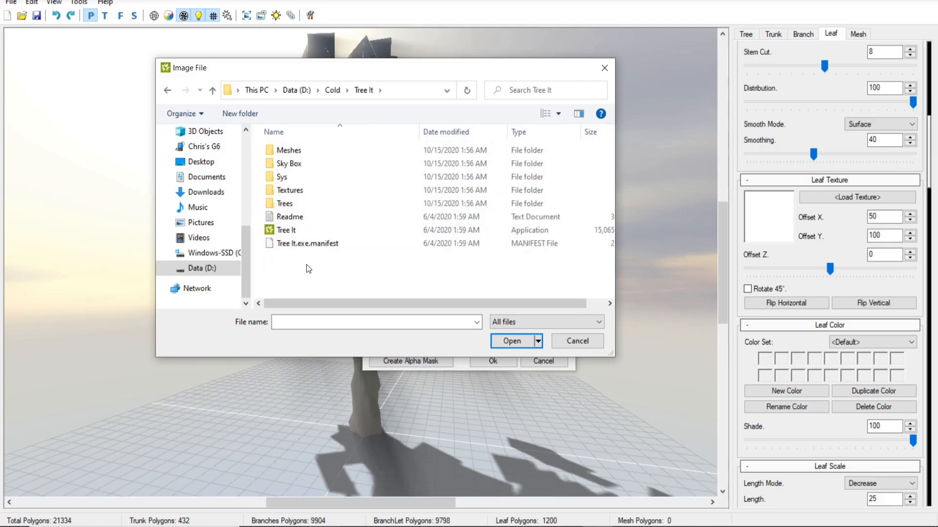
double_click(304, 191)
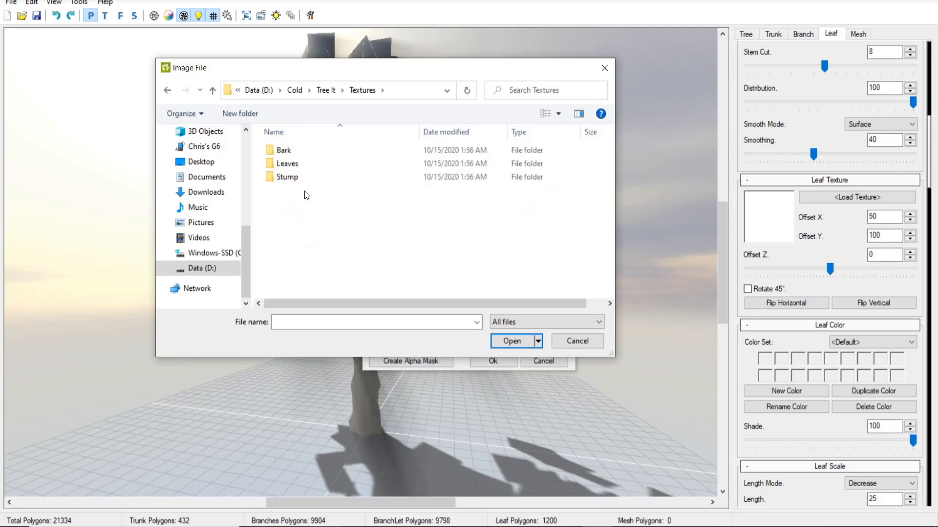
double_click(301, 166)
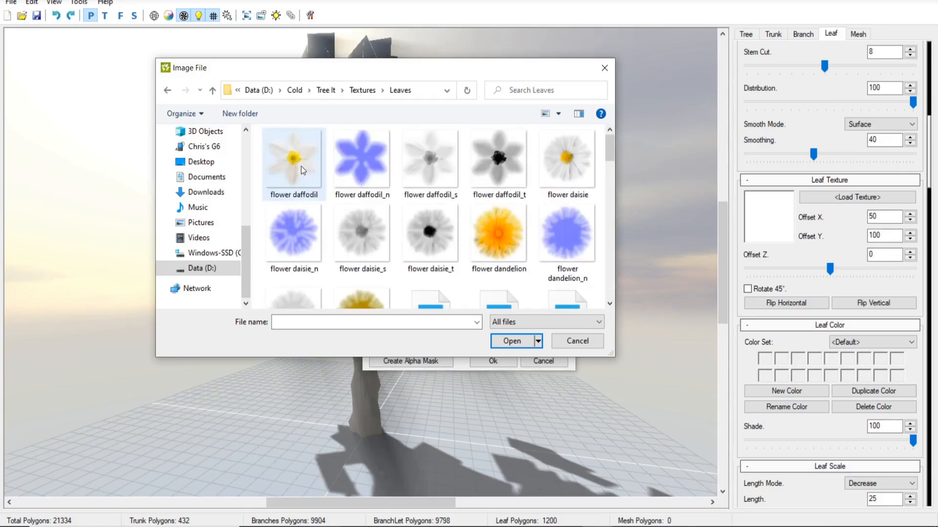
- Load the leaf maple image as the base leaf texture
left_click_drag(608, 150, 604, 288)
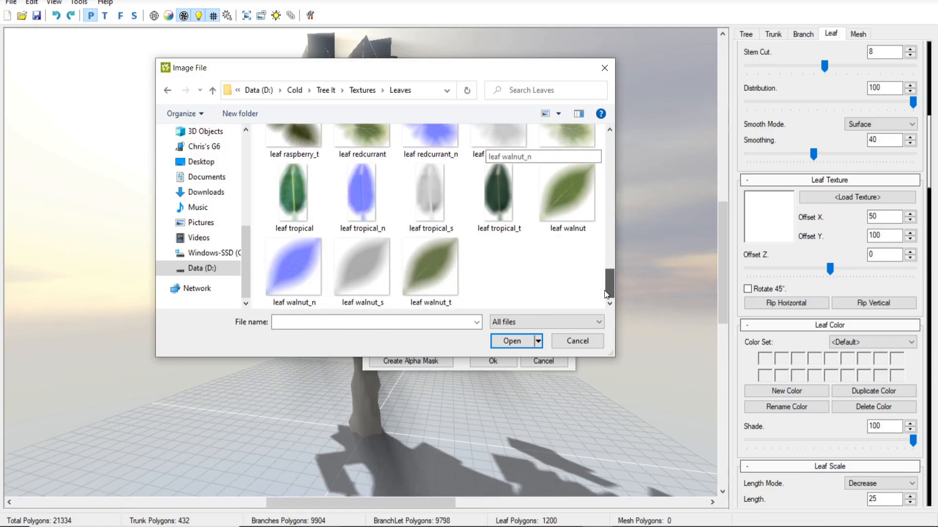
left_click_drag(604, 291, 609, 270)
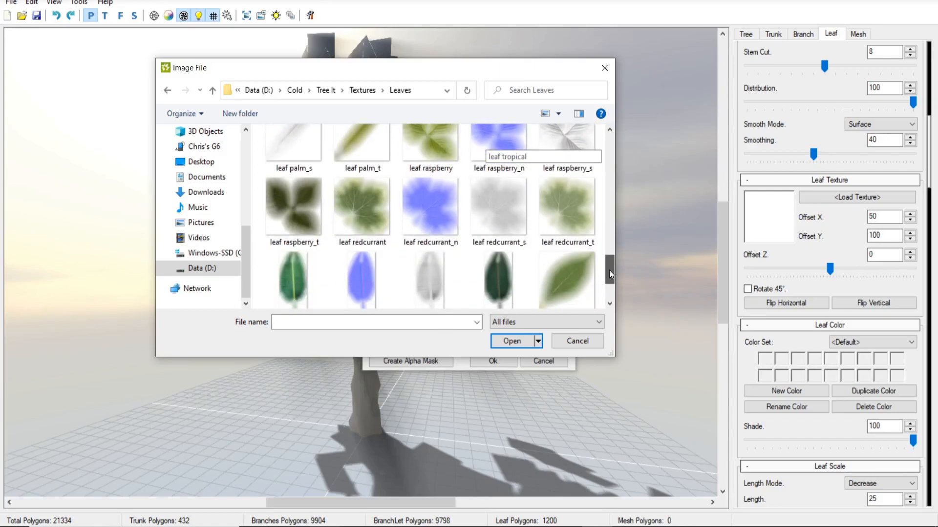
left_click_drag(608, 271, 610, 244)
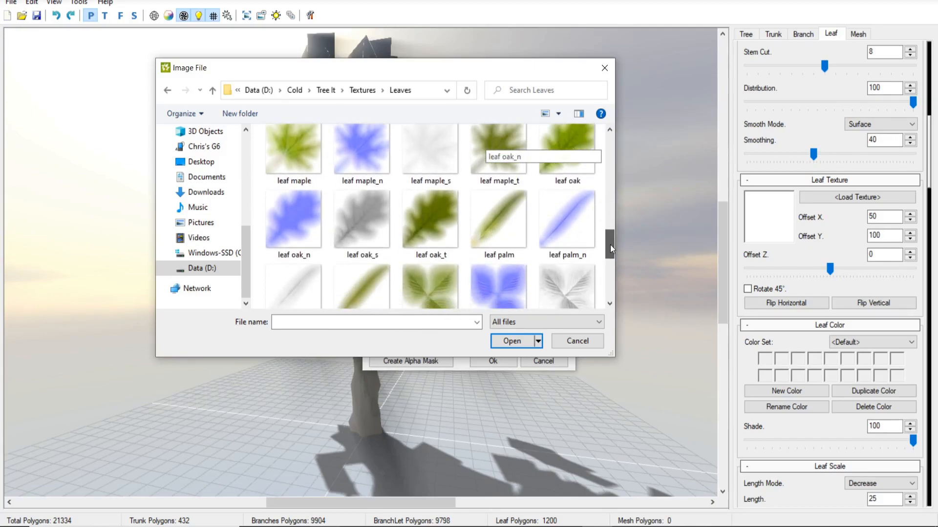
left_click(306, 157)
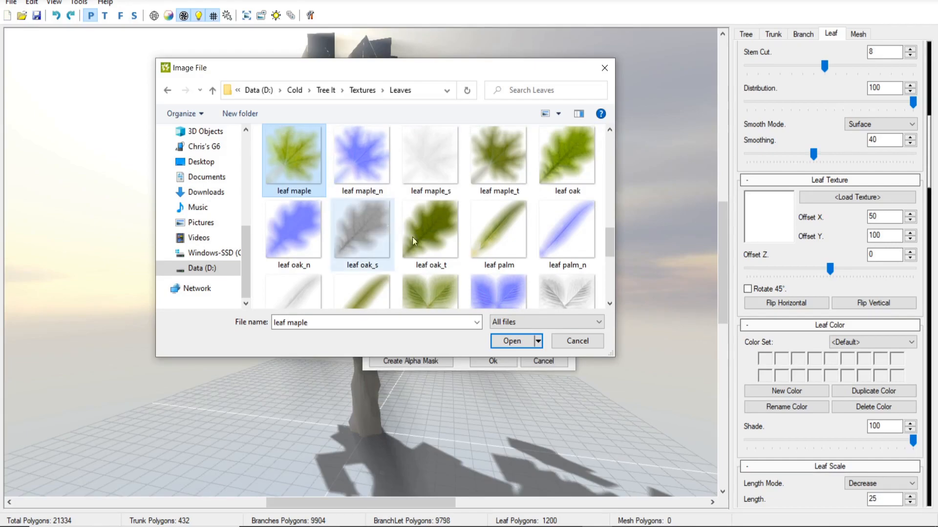
left_click(512, 341)
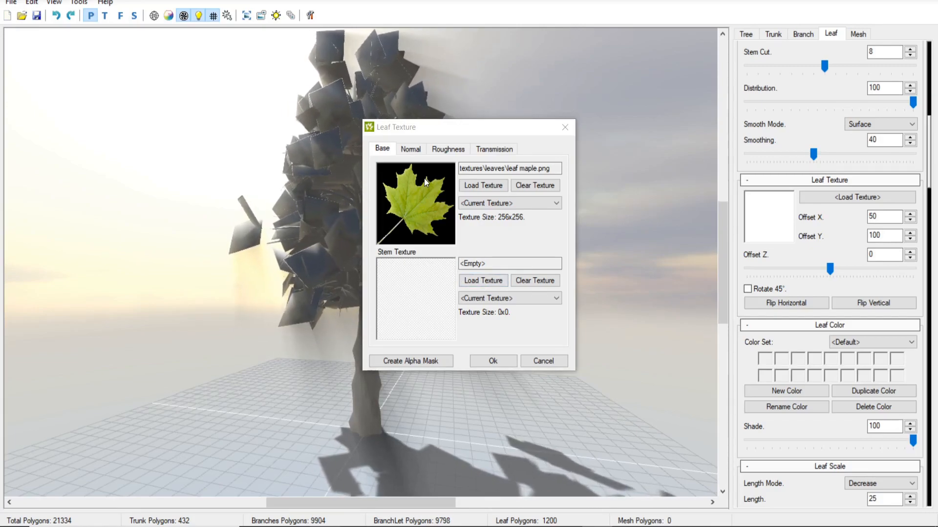
- Load the leaf maple_n image as the leaf's normal texture
left_click(412, 149)
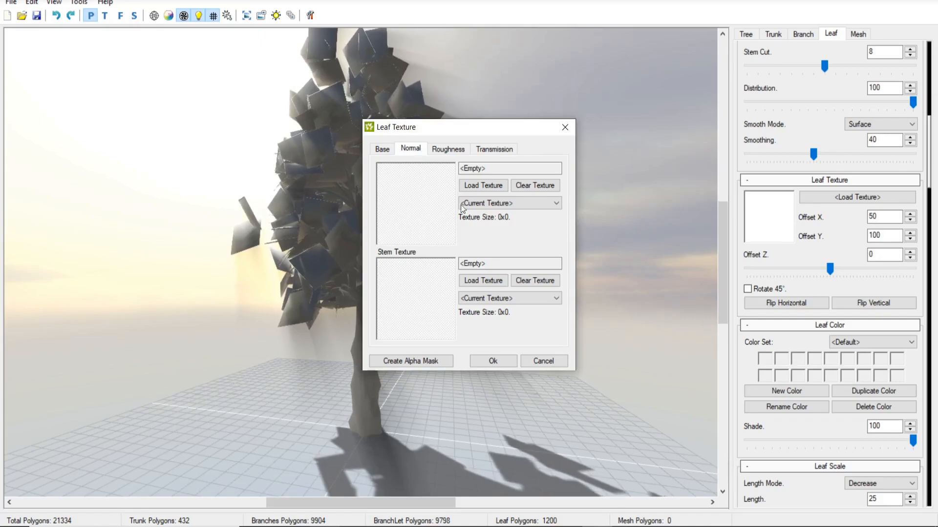
left_click(476, 185)
left_click_drag(611, 160, 608, 236)
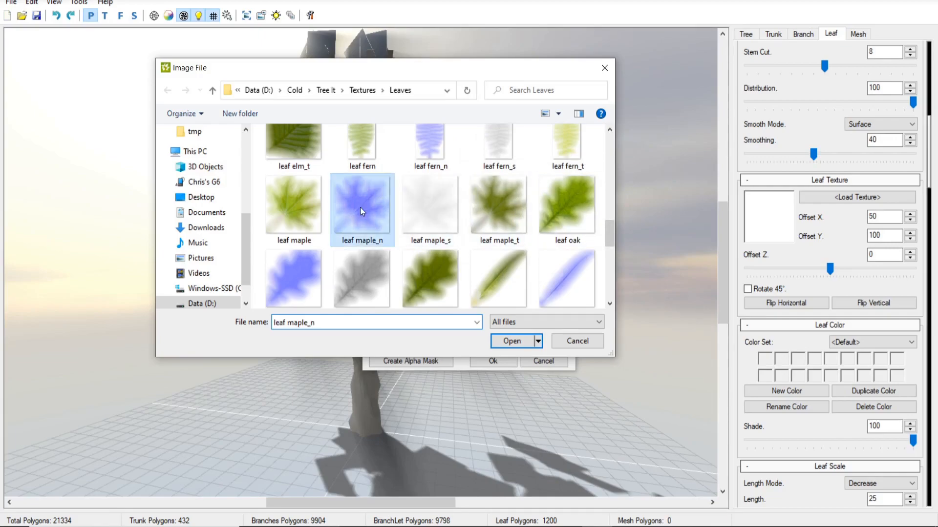
left_click(527, 342)
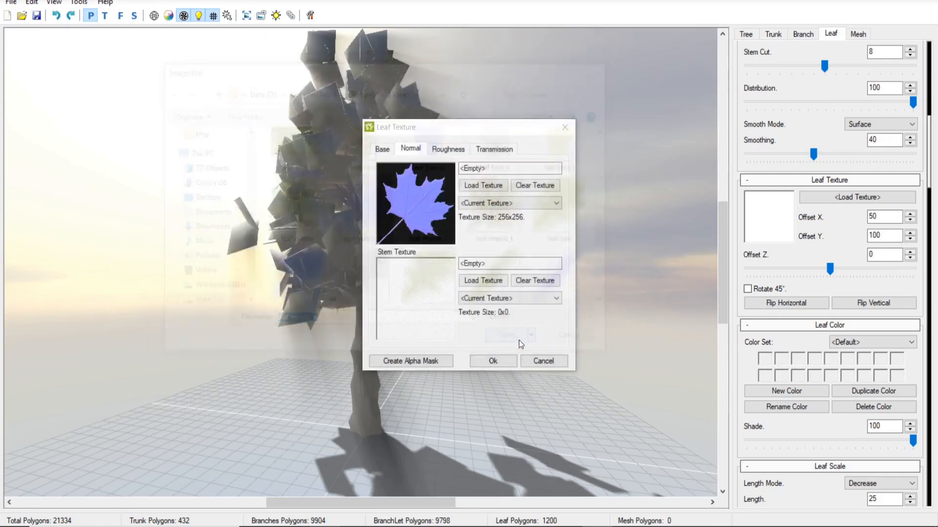
- Load the leaf maple_s image as the leaf's roughness texture and apply the texture settings
left_click(450, 150)
left_click(478, 186)
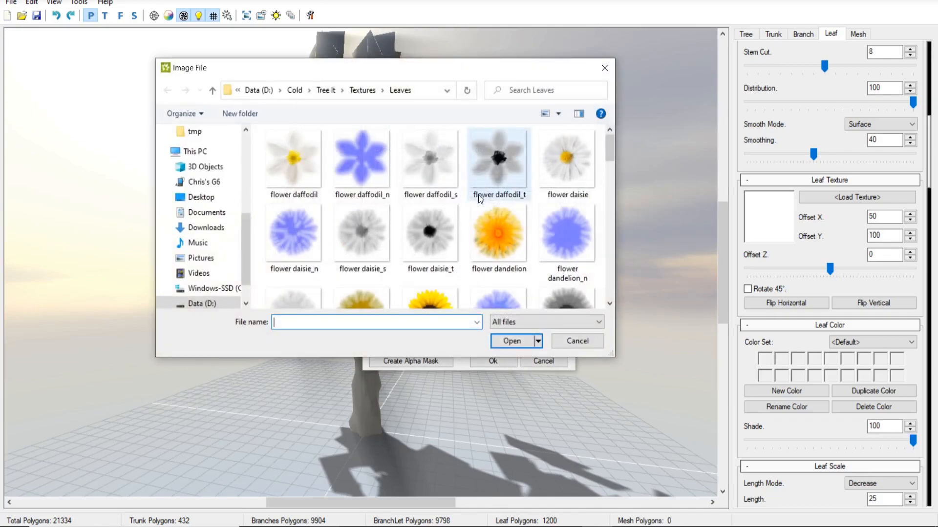
left_click_drag(605, 145, 592, 229)
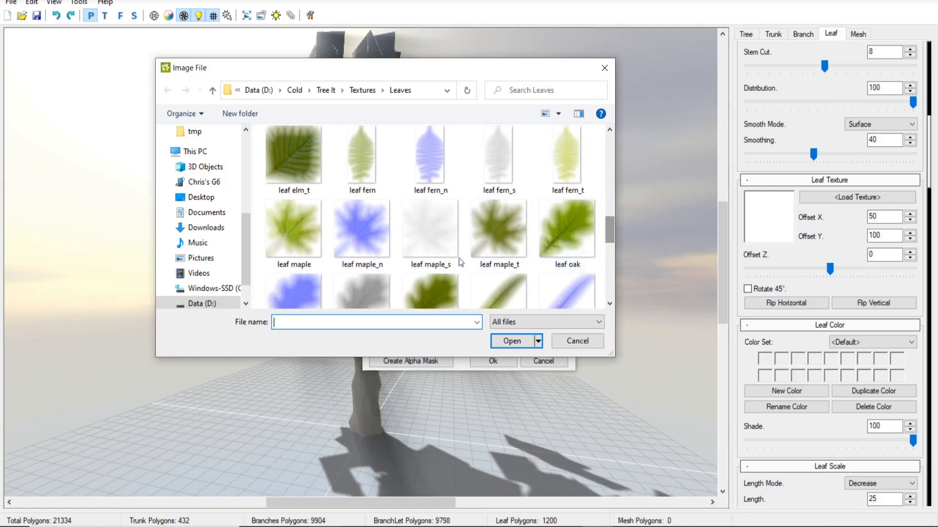
left_click(422, 243)
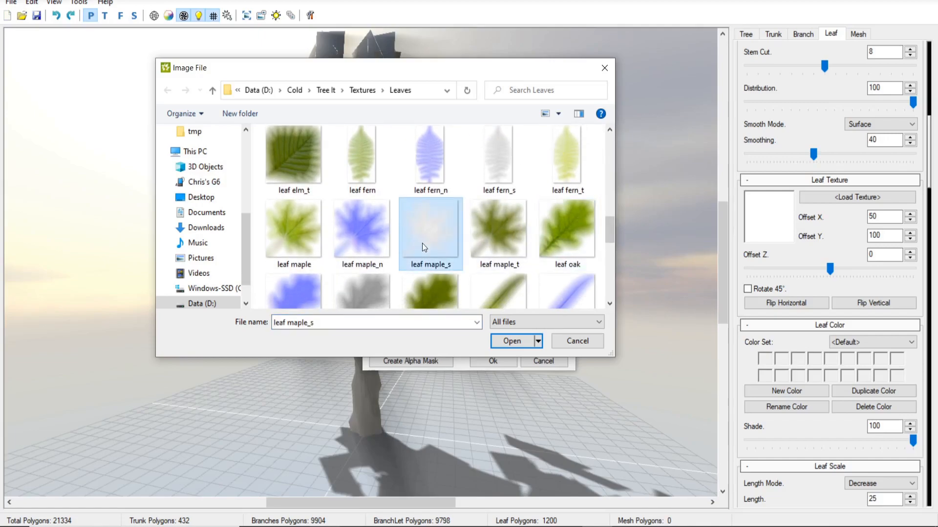
left_click(512, 341)
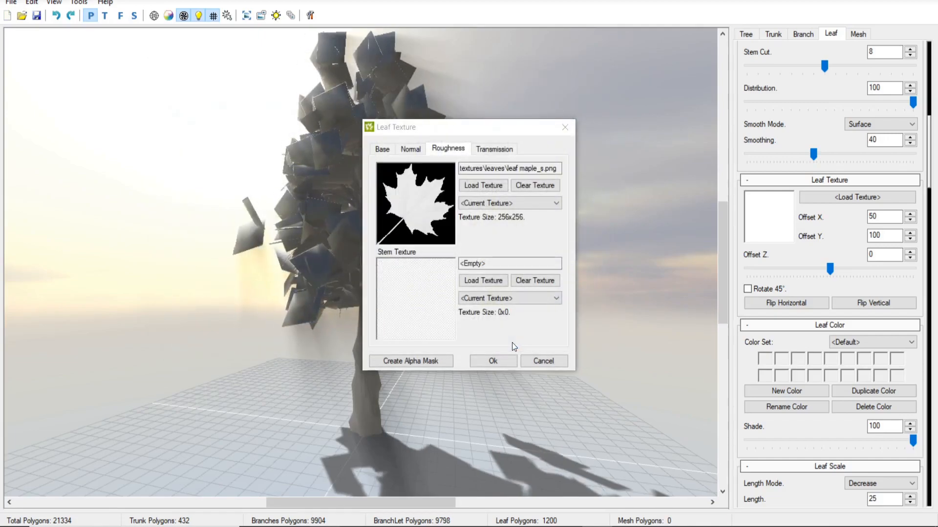
left_click(492, 362)
- Enable double-sided rendering for the maple leaves and give them the cone shape
left_click_drag(431, 308, 476, 323)
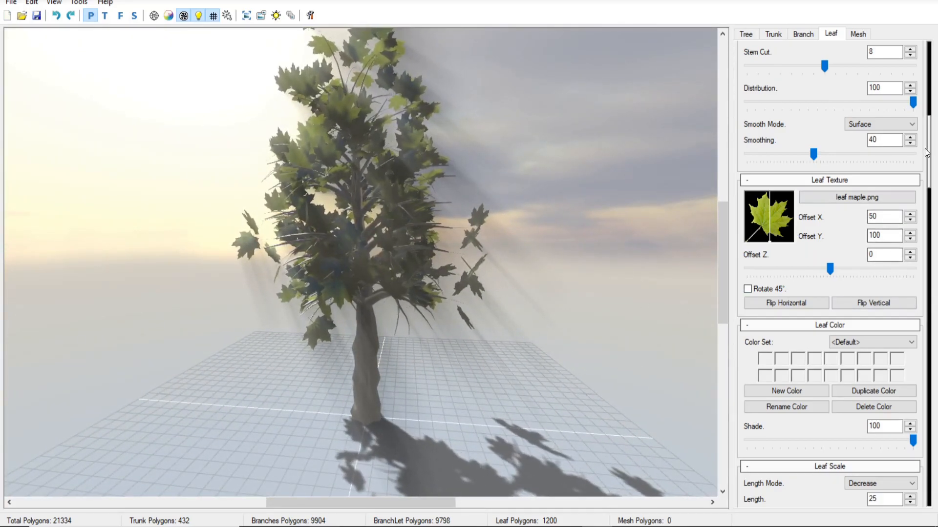
left_click_drag(931, 154, 927, 73)
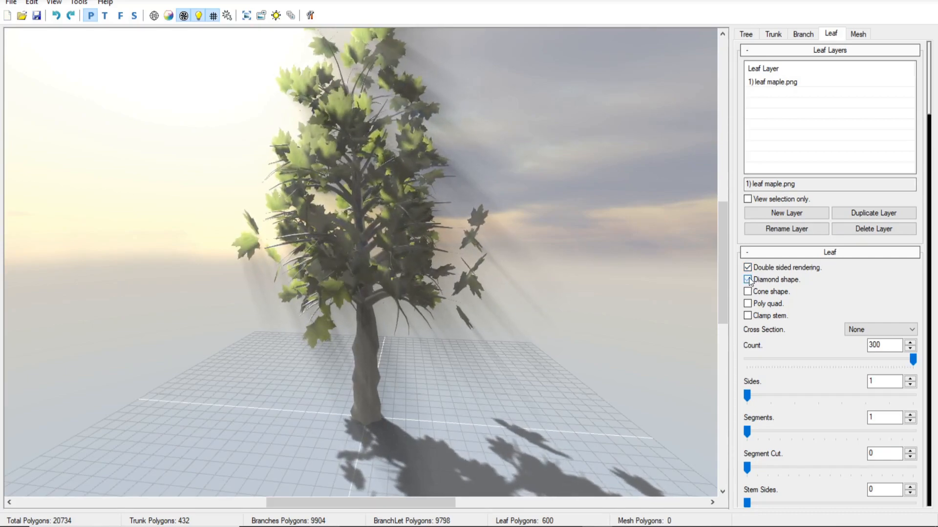
left_click(749, 293)
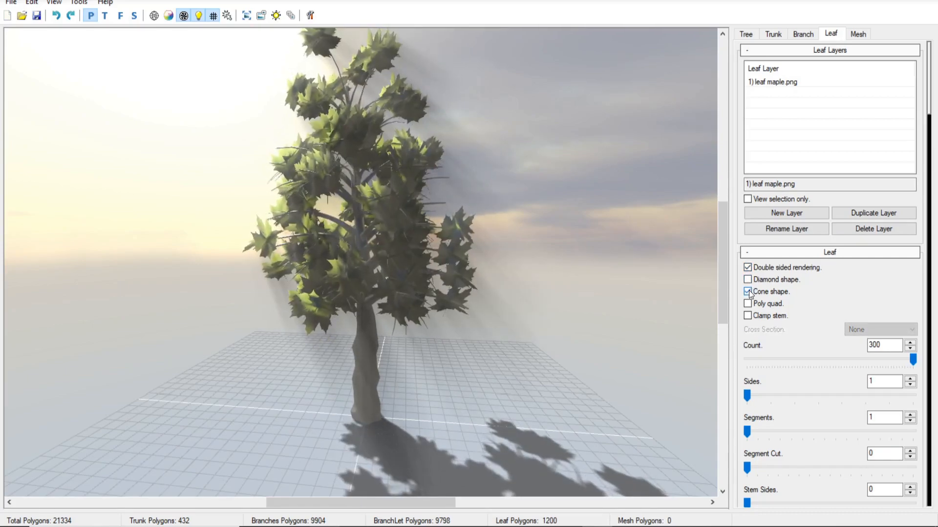
- Turn off the cone shape for the maple leaves and try out the poly quad and clamp stem options
left_click(749, 293)
left_click(749, 302)
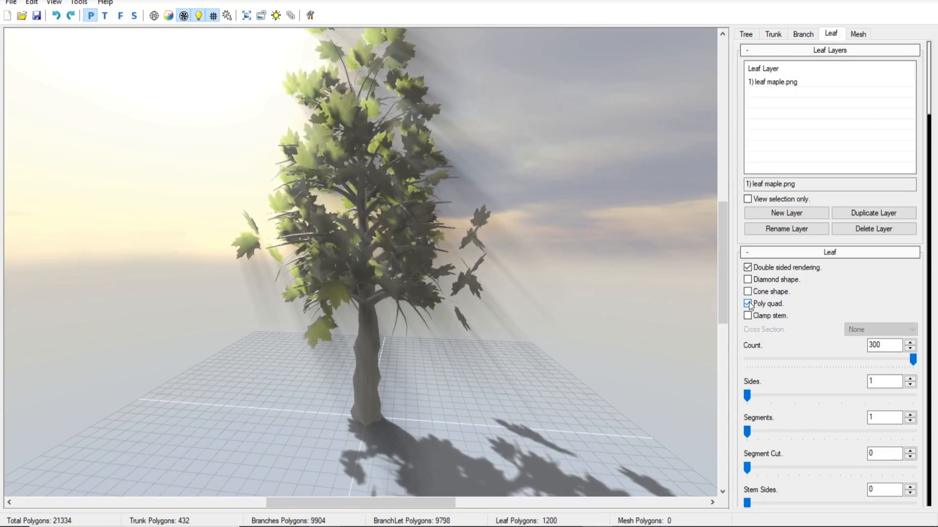
left_click(749, 302)
left_click(748, 316)
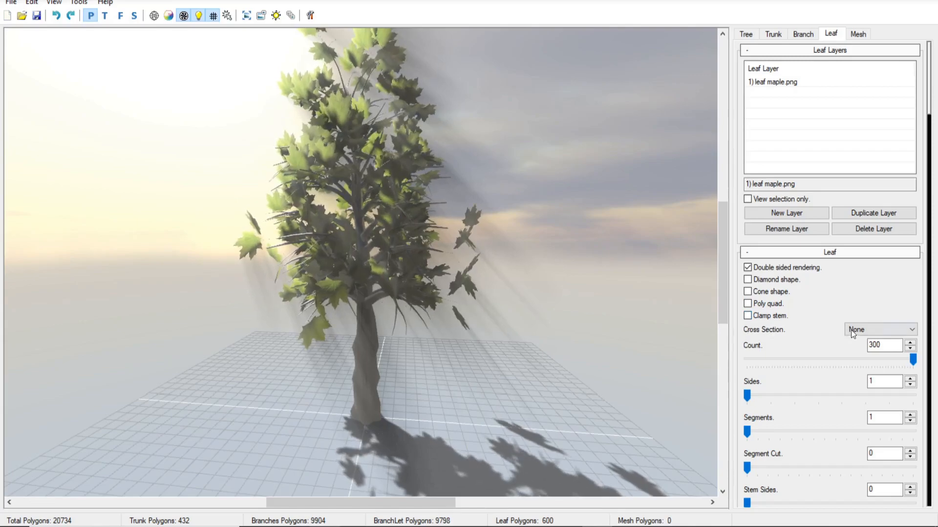
- Try the Halved/front and Cross/front cross sections on the maple leaves
left_click(886, 329)
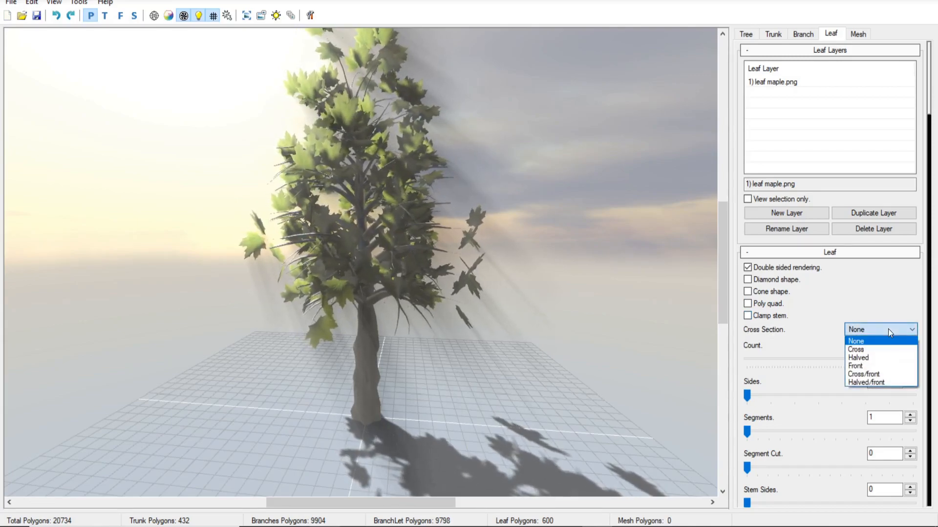
left_click(882, 381)
left_click_drag(508, 229, 285, 285)
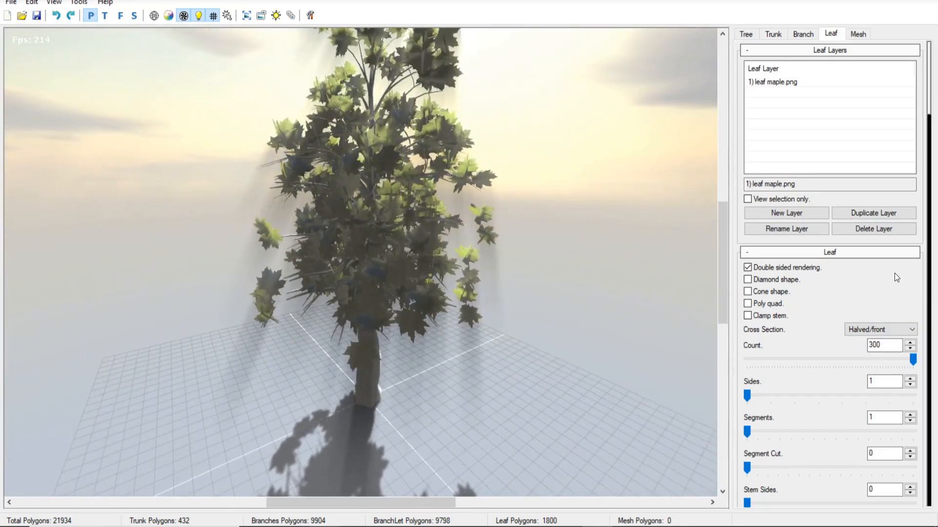
left_click(898, 329)
left_click(875, 373)
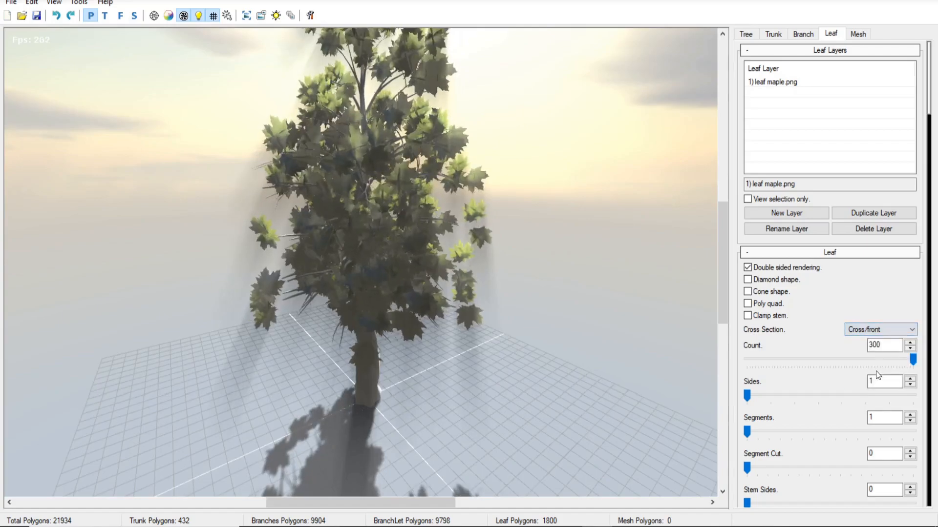
- Try the Halved and Cross cross sections on the maple leaves and compare them from different angles
left_click(883, 329)
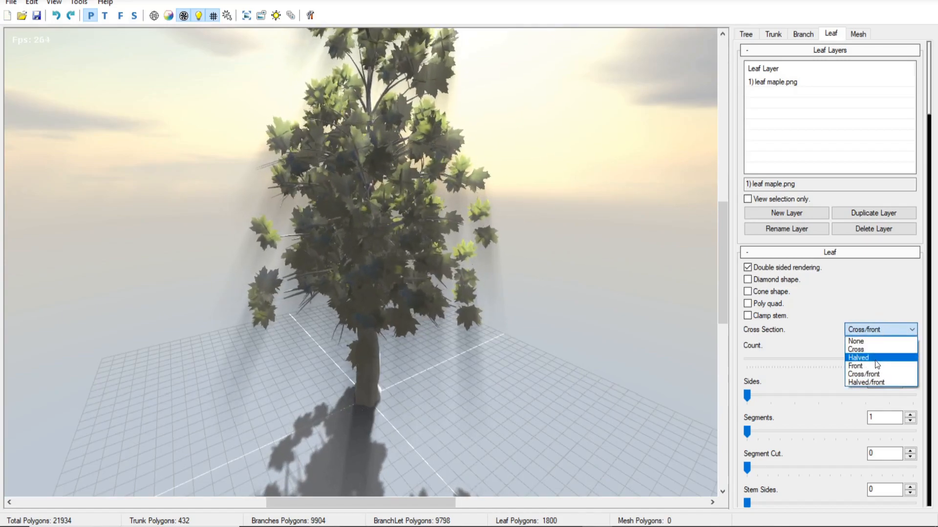
left_click(874, 358)
left_click_drag(467, 279, 698, 232)
left_click(862, 331)
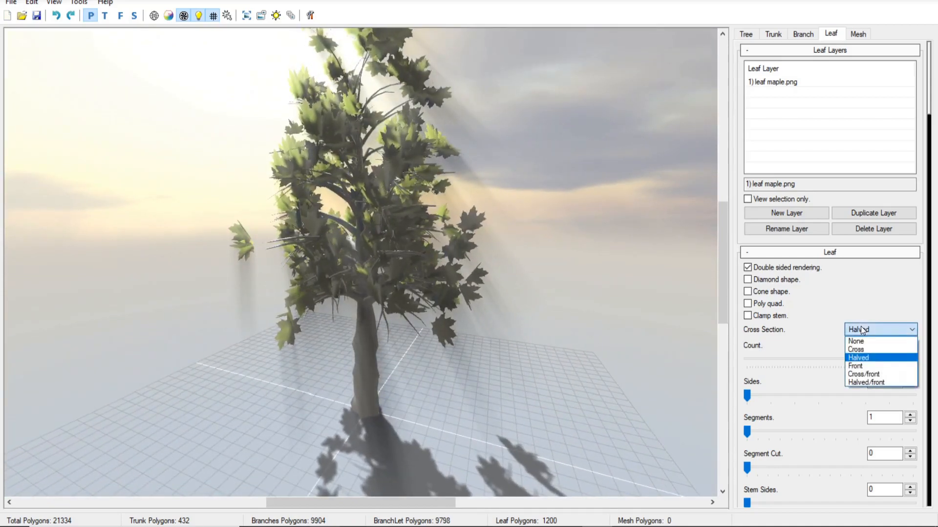
left_click(863, 349)
left_click_drag(460, 279, 634, 252)
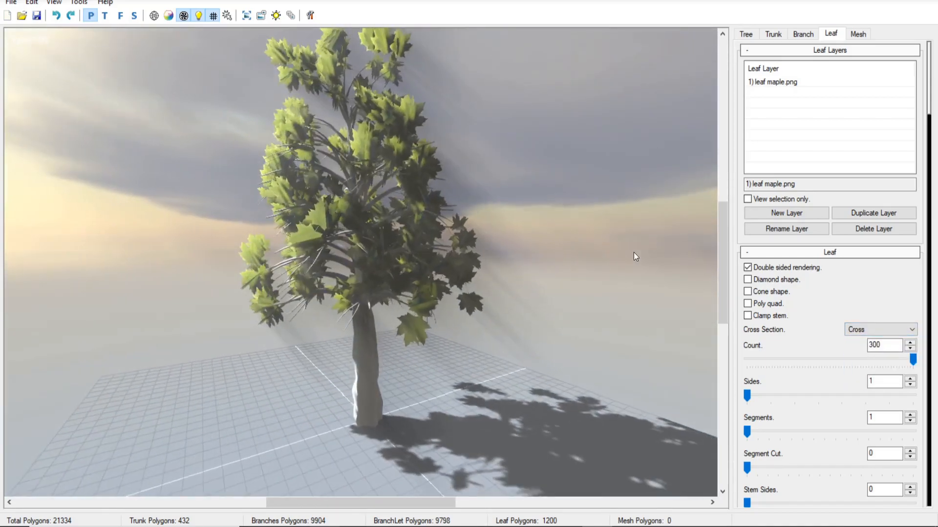
- Set the leaf cross section back to None and check the foliage from several sides
left_click(856, 327)
left_click(860, 339)
left_click_drag(564, 277, 236, 297)
left_click_drag(342, 295, 505, 272)
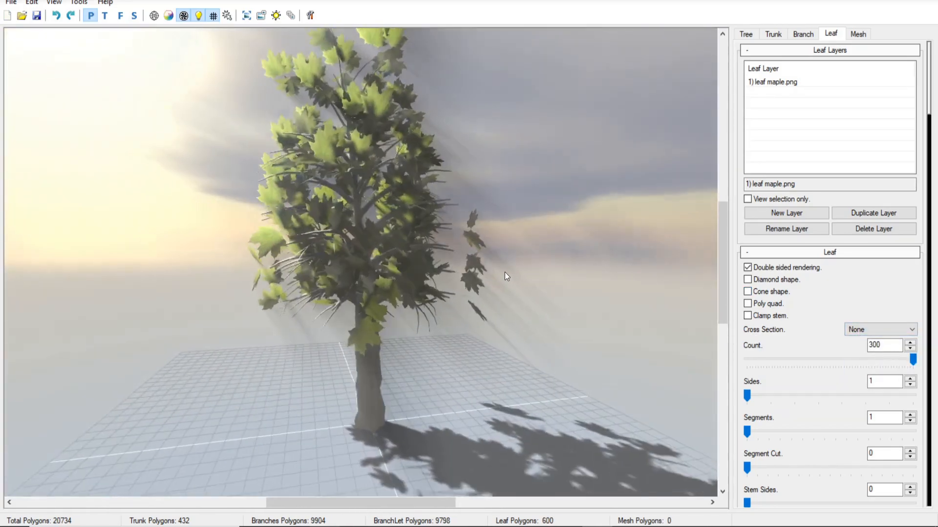
- Load the bark04 image from the Bark textures folder as the trunk's base texture
left_click(773, 34)
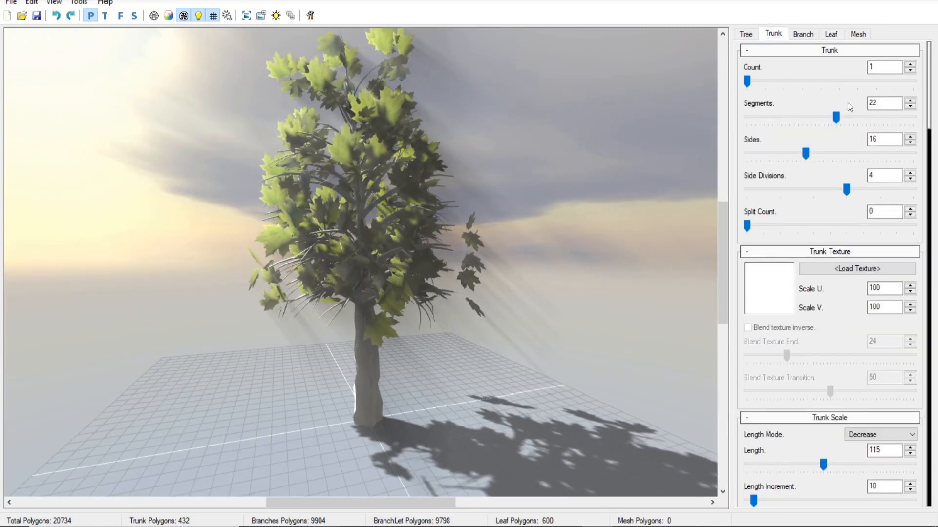
left_click(845, 271)
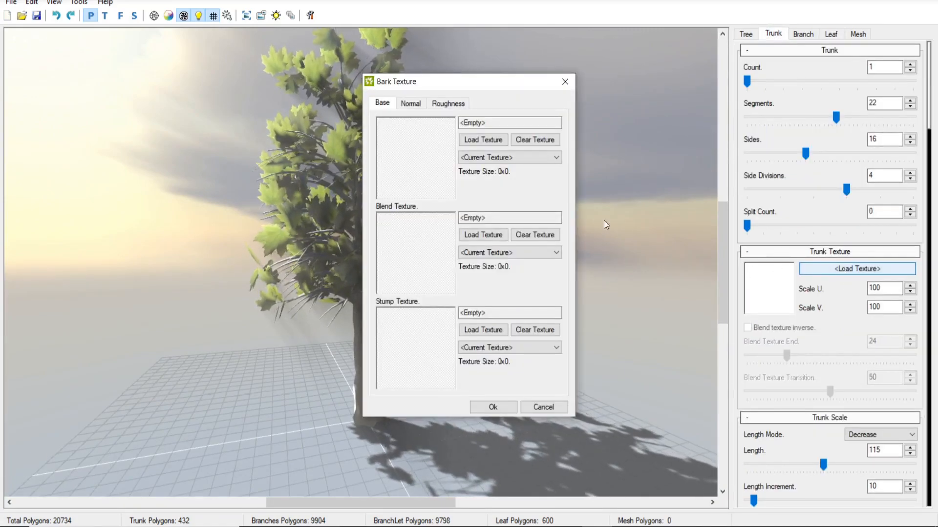
left_click(472, 143)
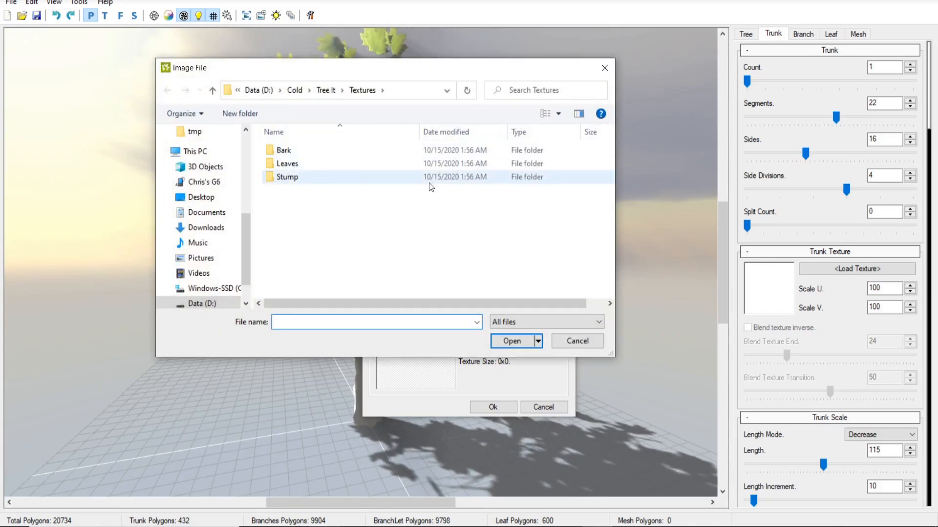
left_click(306, 147)
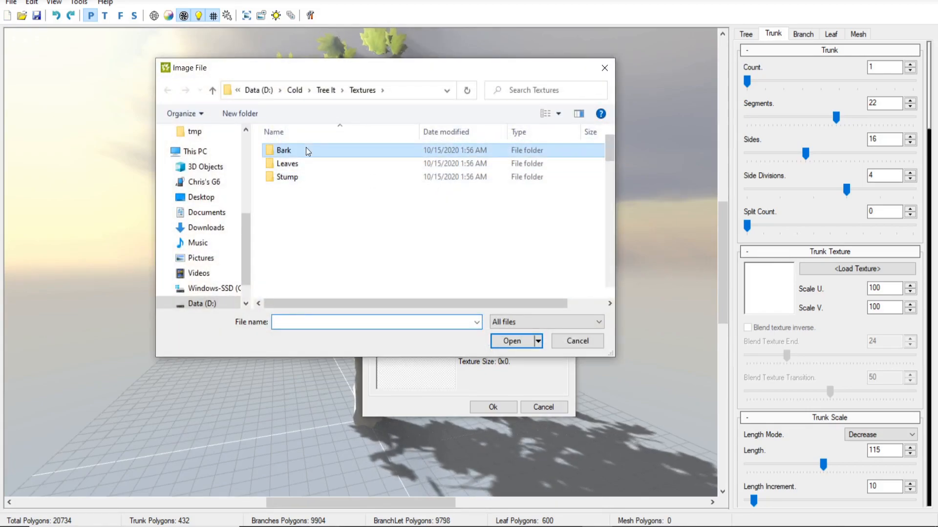
double_click(304, 151)
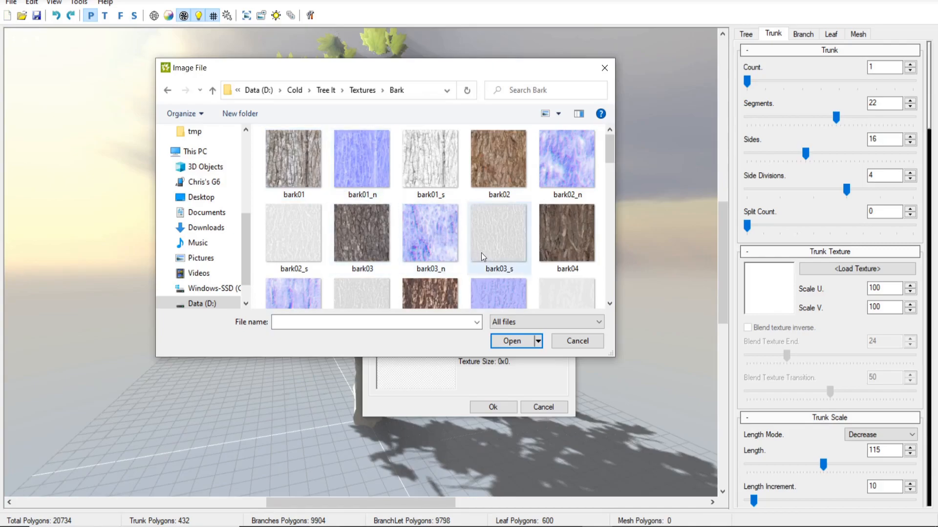
left_click(569, 235)
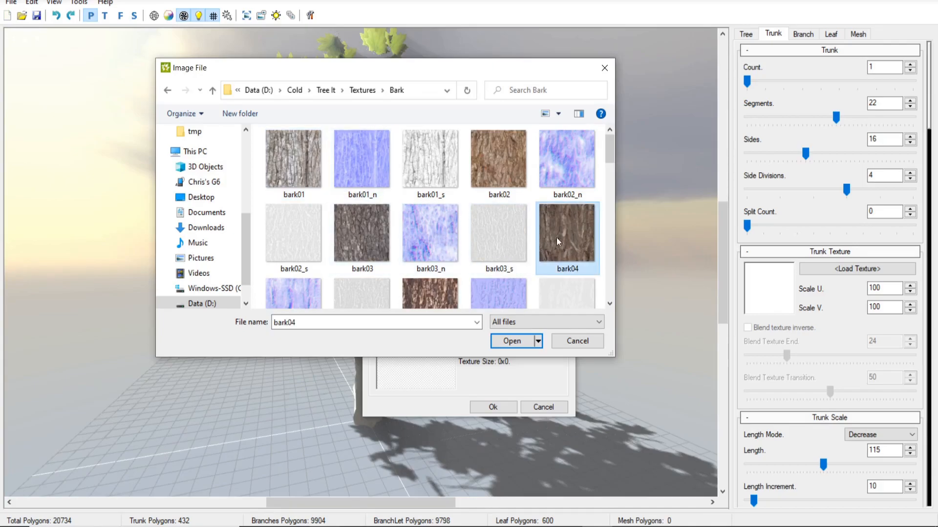
left_click(516, 341)
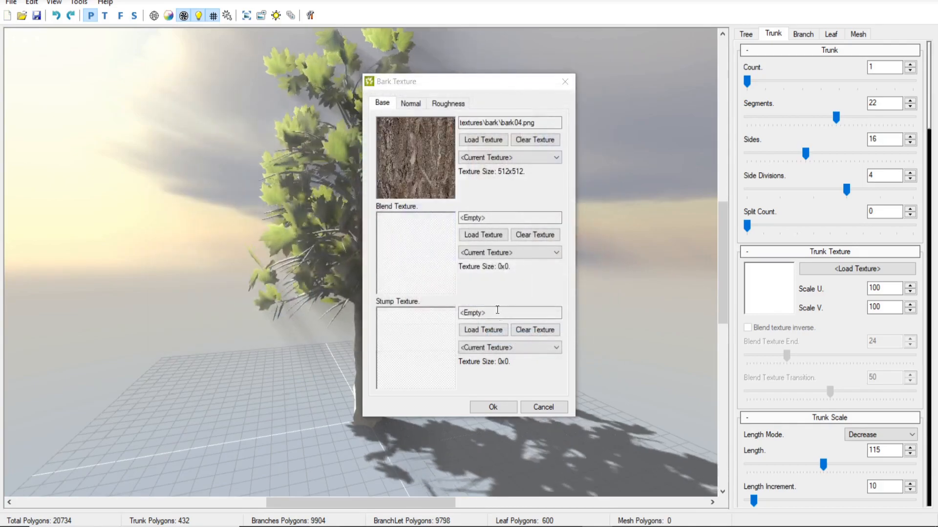
- Load the bark04_n image as the trunk's normal texture
left_click(420, 107)
left_click(483, 139)
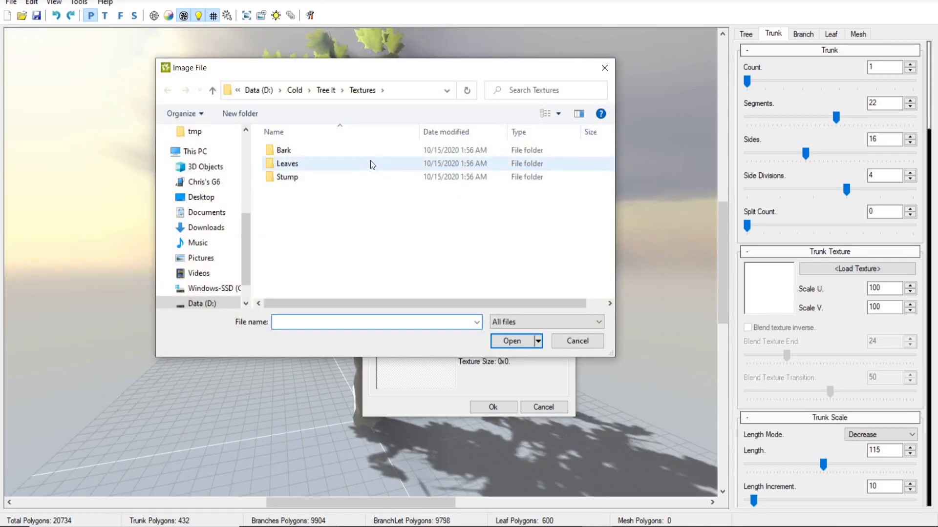
double_click(327, 156)
scroll(428, 210, "down", 1)
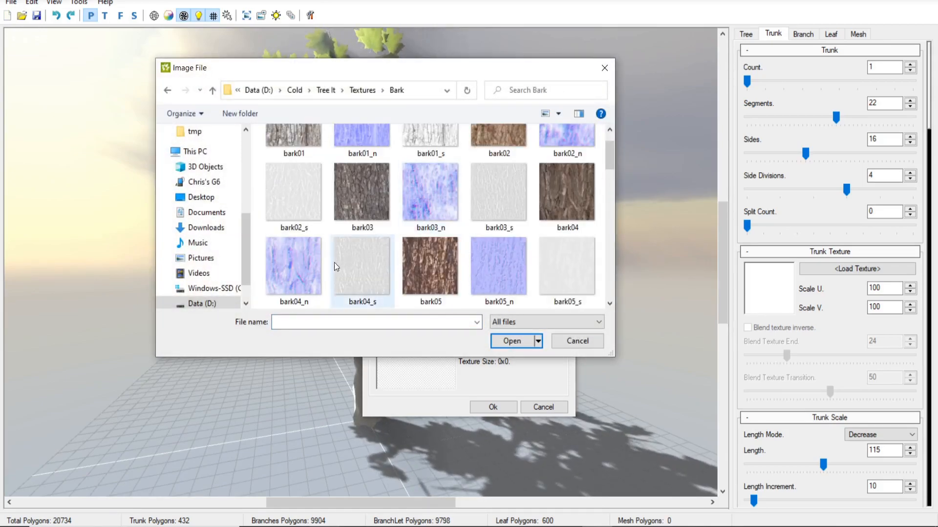
left_click(304, 271)
left_click(508, 341)
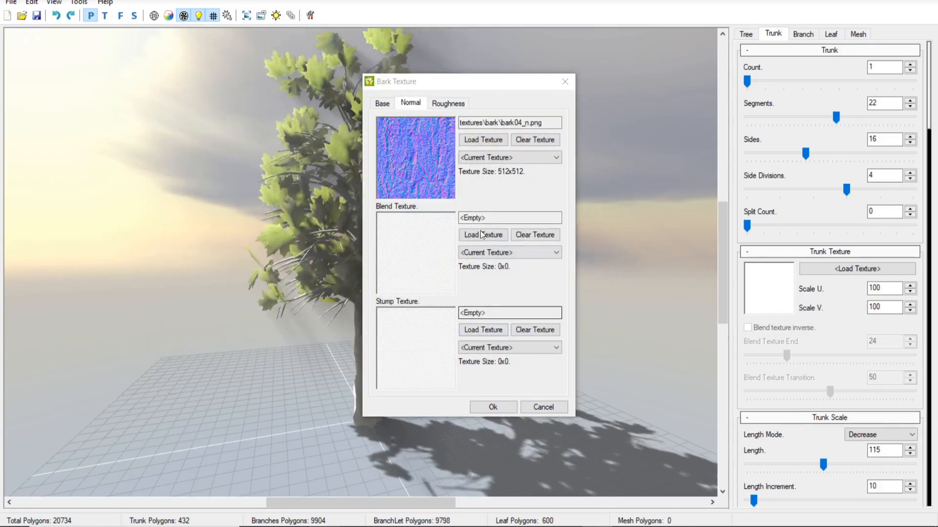
- Load the bark04_s image as the trunk's roughness texture and apply the bark texture settings
left_click(448, 103)
left_click(473, 140)
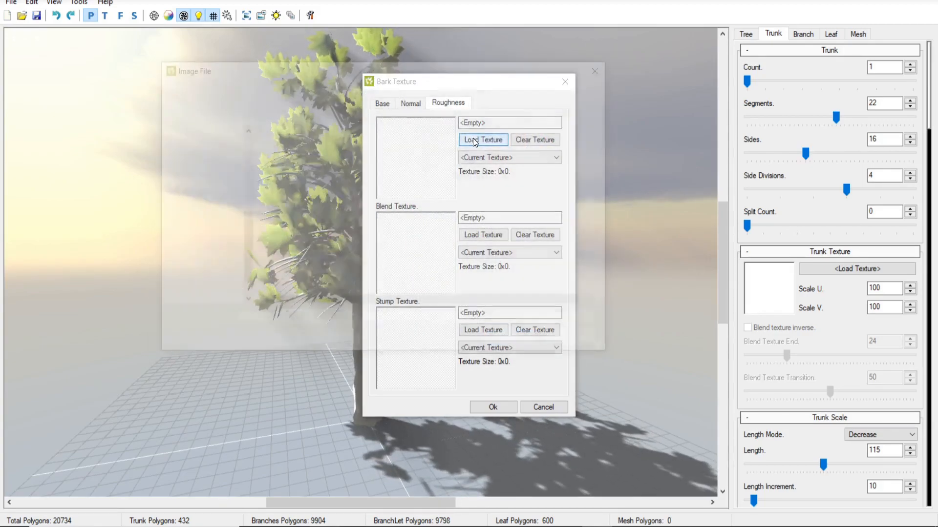
double_click(299, 155)
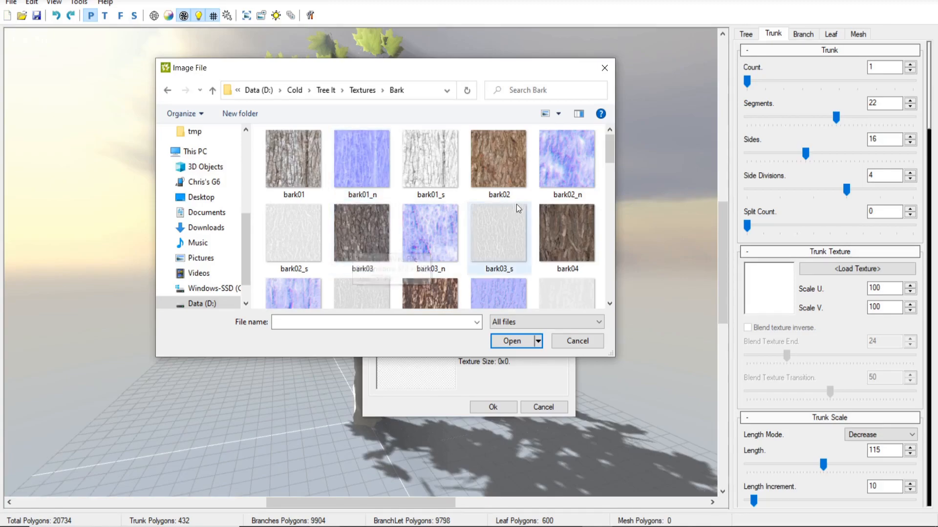
scroll(506, 224, "down", 1)
left_click(386, 276)
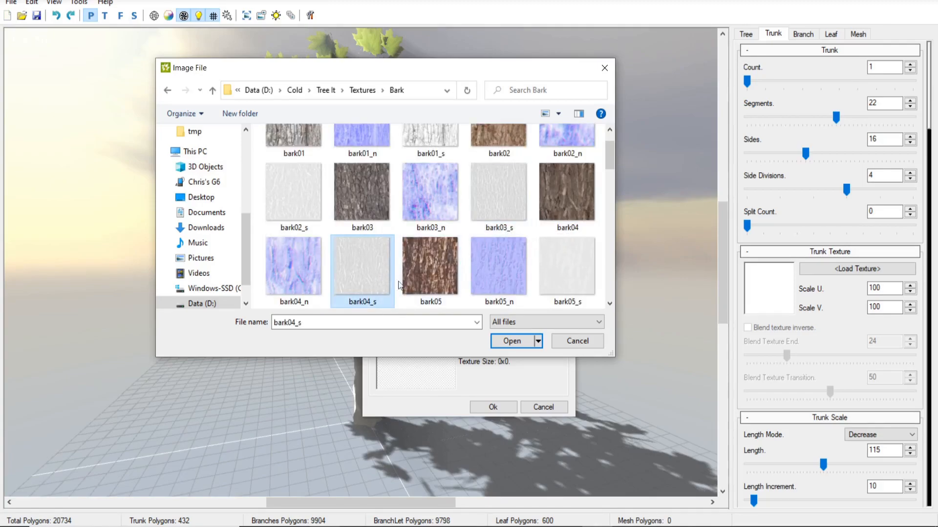
left_click(514, 340)
left_click(493, 405)
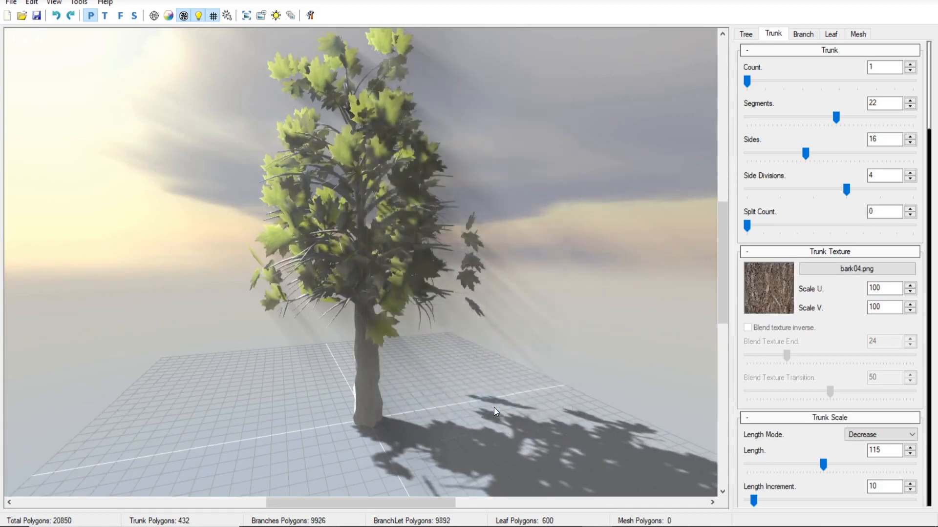
- Examine the bark-textured tree up close and from several sides, and look through the mesh layer settings
left_click_drag(384, 407, 733, 328)
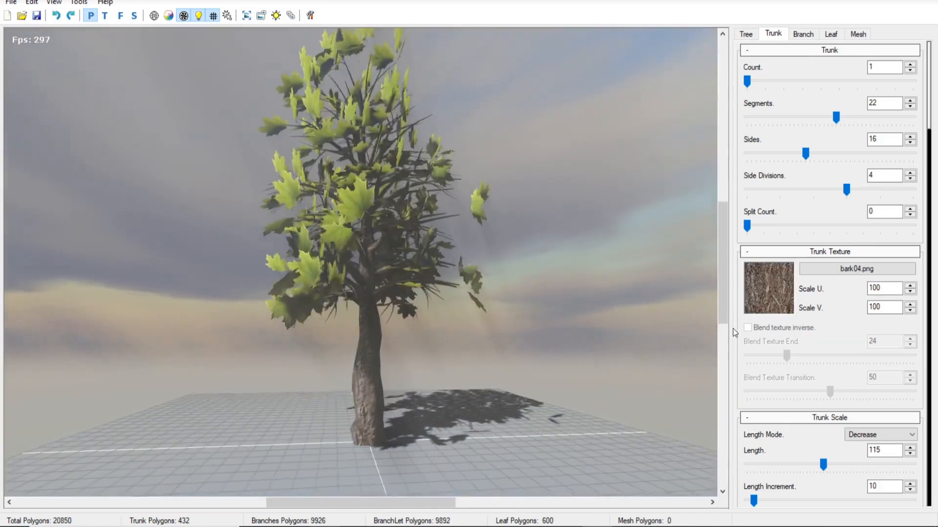
scroll(360, 415, "up", 8)
left_click_drag(324, 412, 317, 320)
scroll(317, 320, "down", 6)
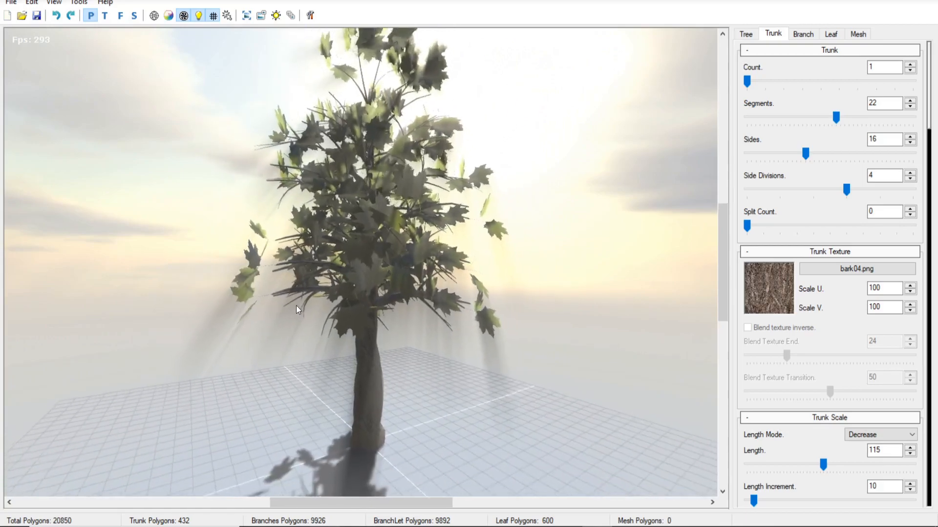
left_click_drag(341, 232, 422, 224)
left_click(860, 34)
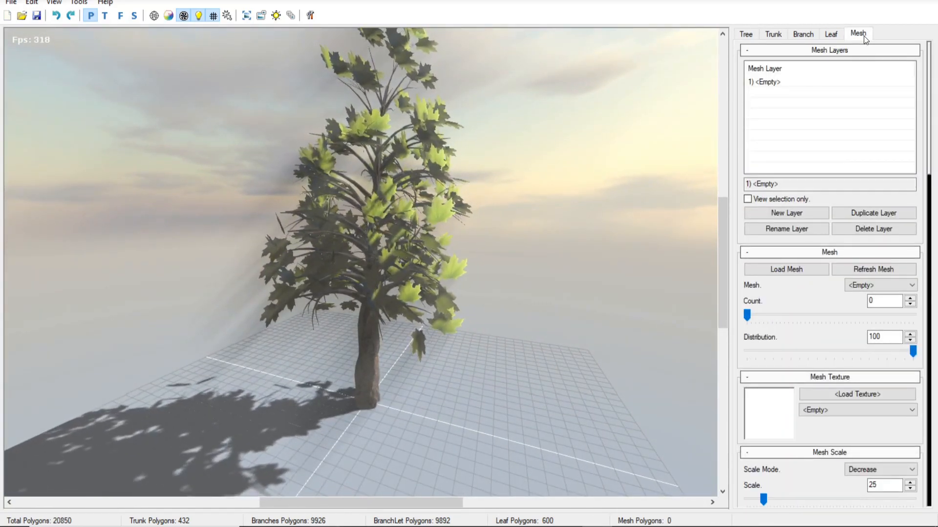
left_click_drag(930, 163, 935, 208)
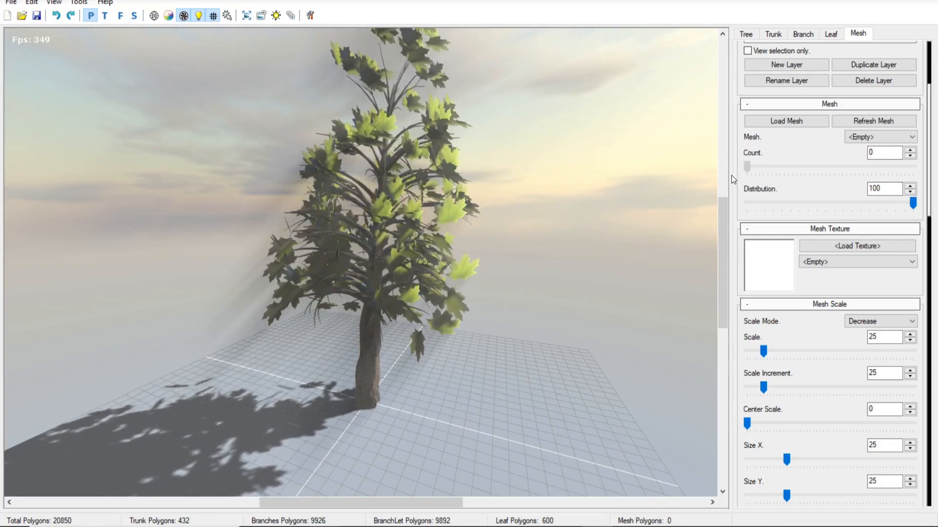
left_click_drag(929, 173, 929, 87)
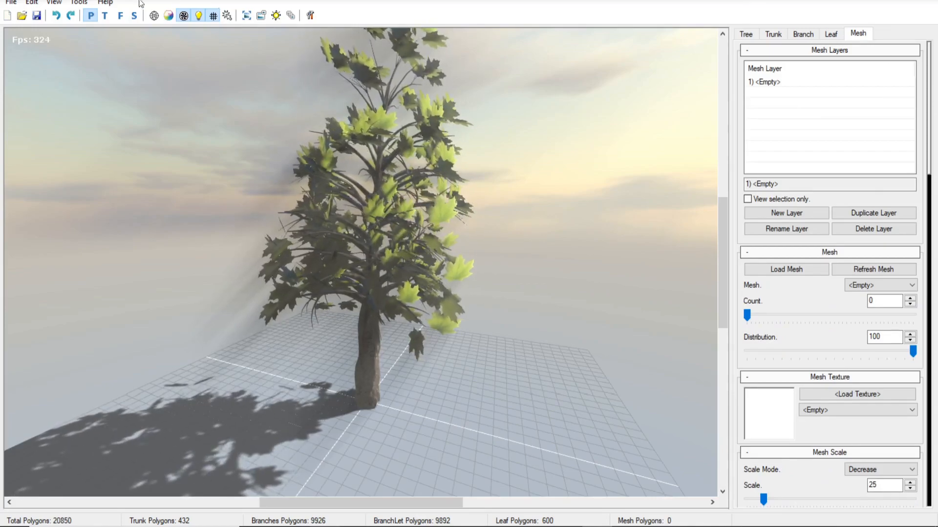
- Export the tree to the Desktop as an Autodesk Filmbox (*.fbx) file named Tree and check the exported files there
left_click(11, 2)
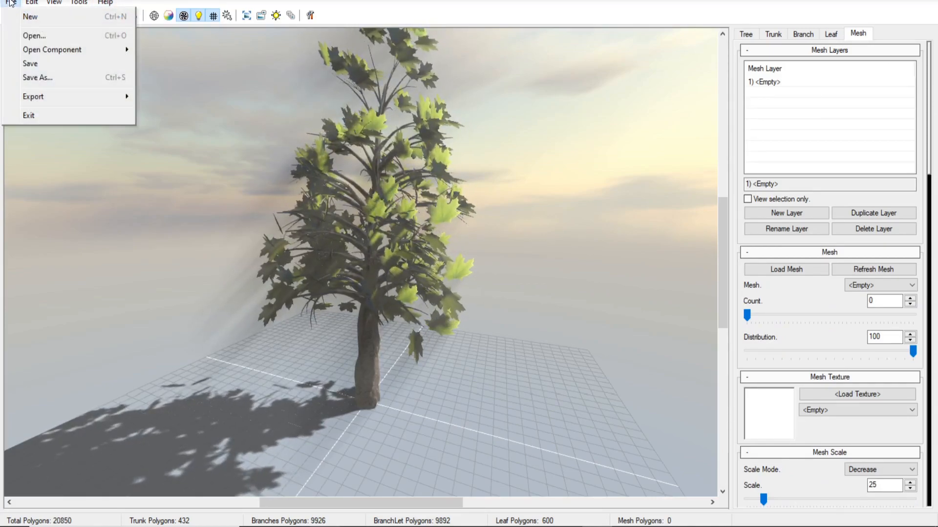
mouse_move(83, 103)
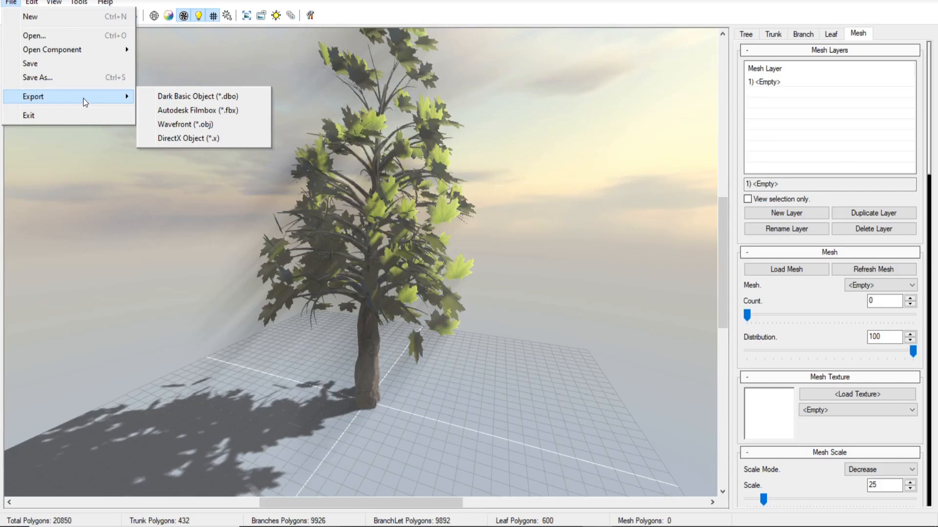
left_click(237, 110)
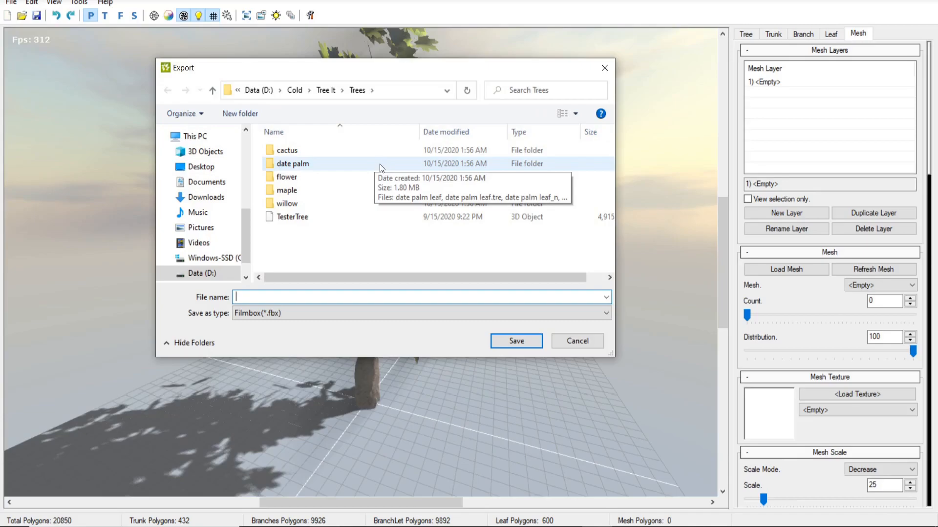
left_click(211, 169)
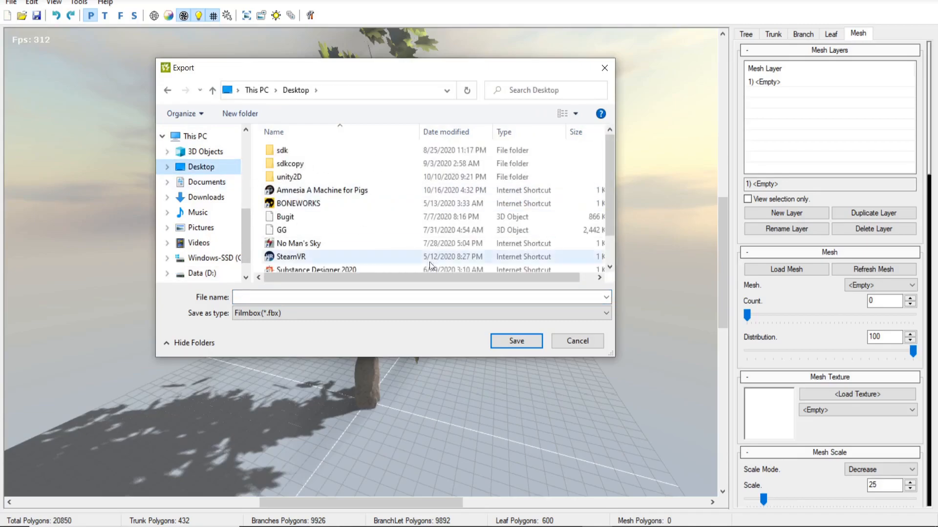
left_click(285, 296)
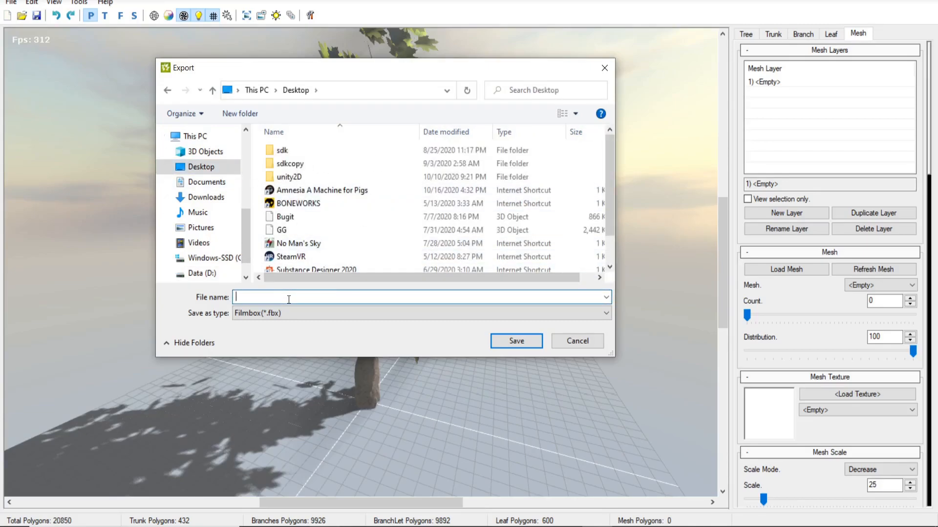
type("Tree")
key("Return")
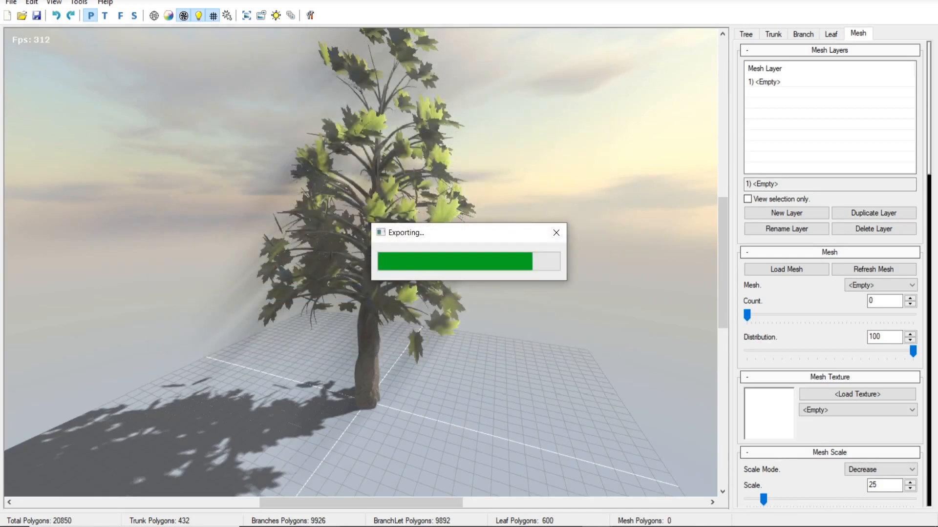
left_click_drag(506, 217, 545, 233)
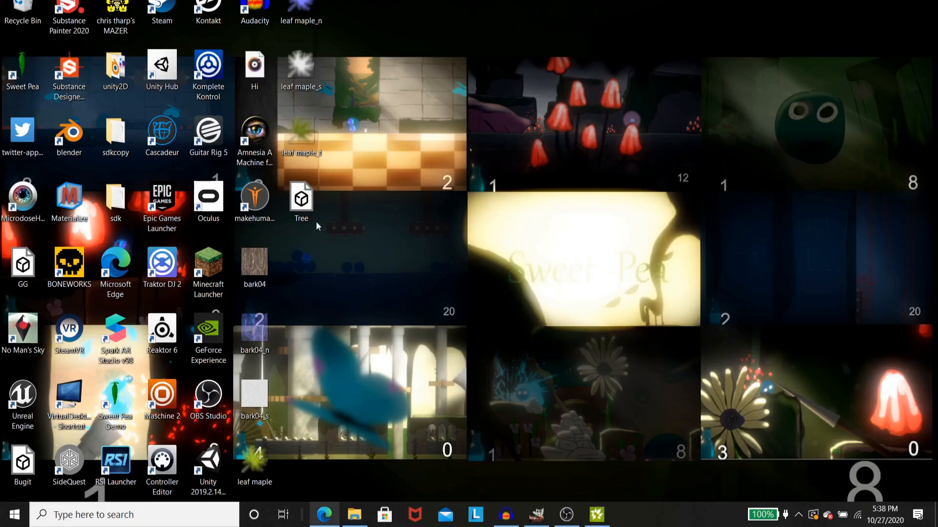
- Highlight the exported Tree file on the Desktop, switch back to Tree It and inspect the tree from other sides
left_click_drag(331, 217, 303, 203)
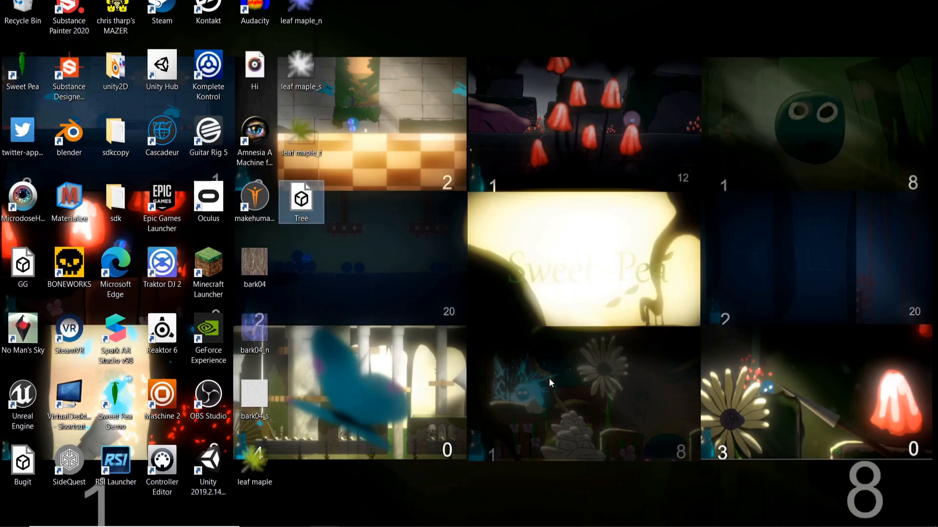
mouse_move(548, 526)
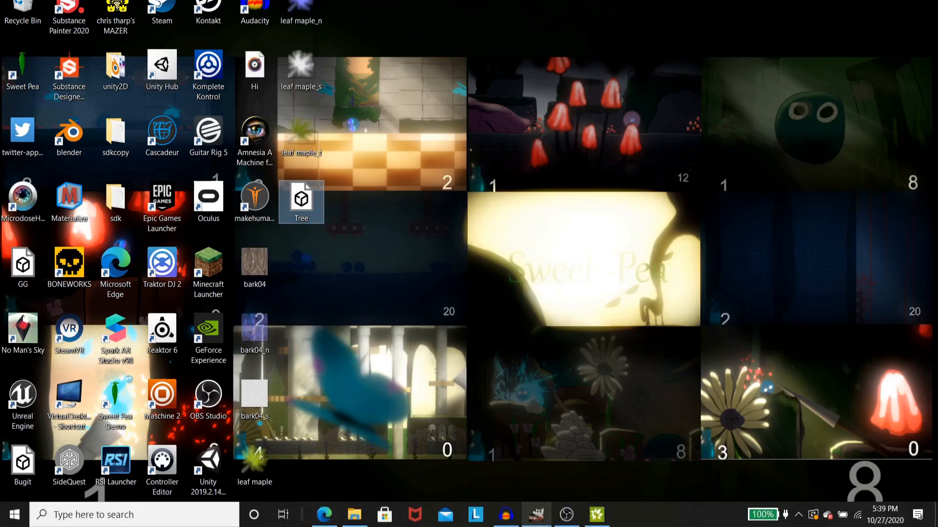
left_click(601, 517)
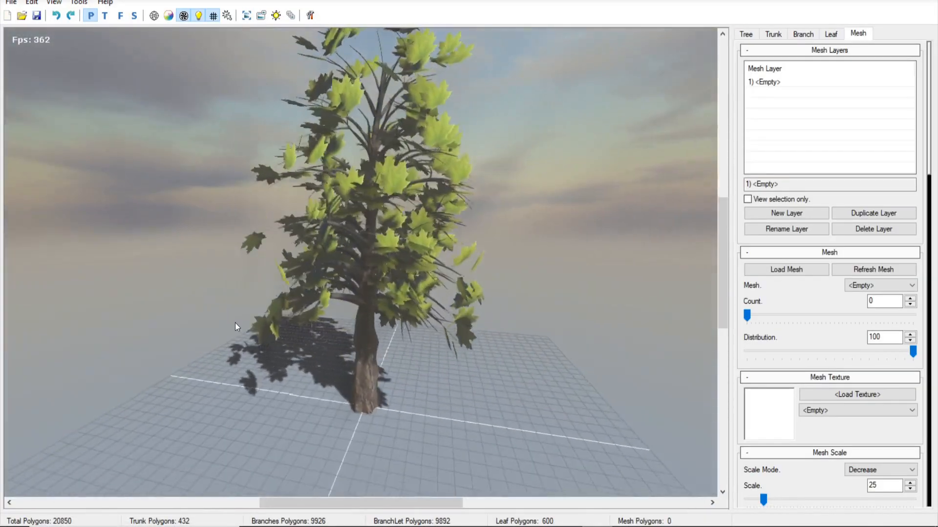
left_click_drag(236, 324, 635, 288)
left_click_drag(363, 356, 656, 349)
left_click_drag(381, 373, 508, 361)
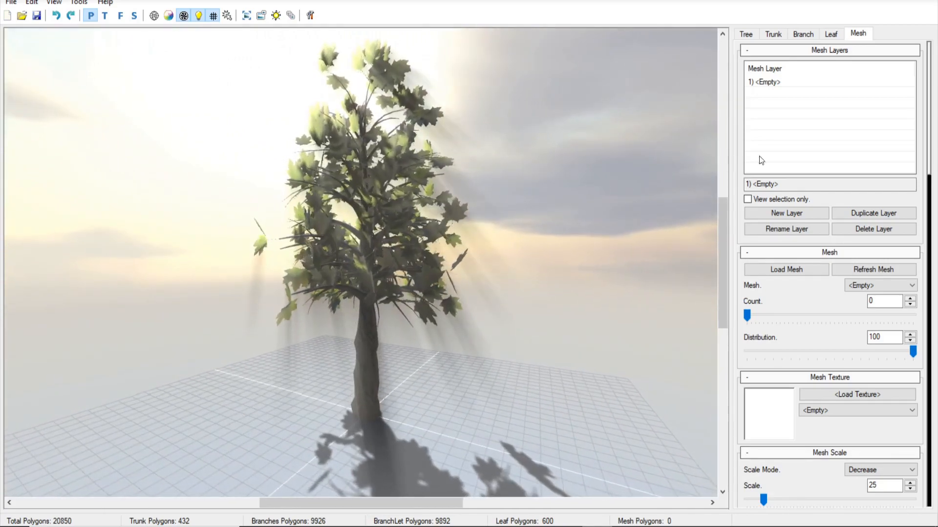
- Try a higher trunk count and a trunk split count of 2, and restore them to 1 and 0
left_click(773, 34)
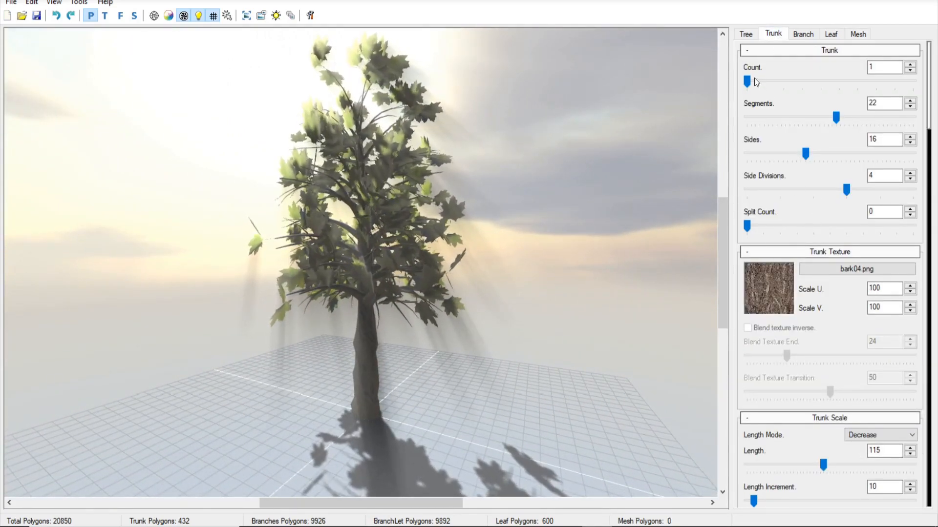
mouse_move(749, 80)
left_mouse_down()
mouse_move(808, 84)
mouse_move(746, 81)
left_mouse_up()
left_click_drag(752, 227, 784, 227)
left_click_drag(751, 85, 787, 88)
left_click_drag(244, 327, 402, 283)
left_click_drag(783, 82, 747, 82)
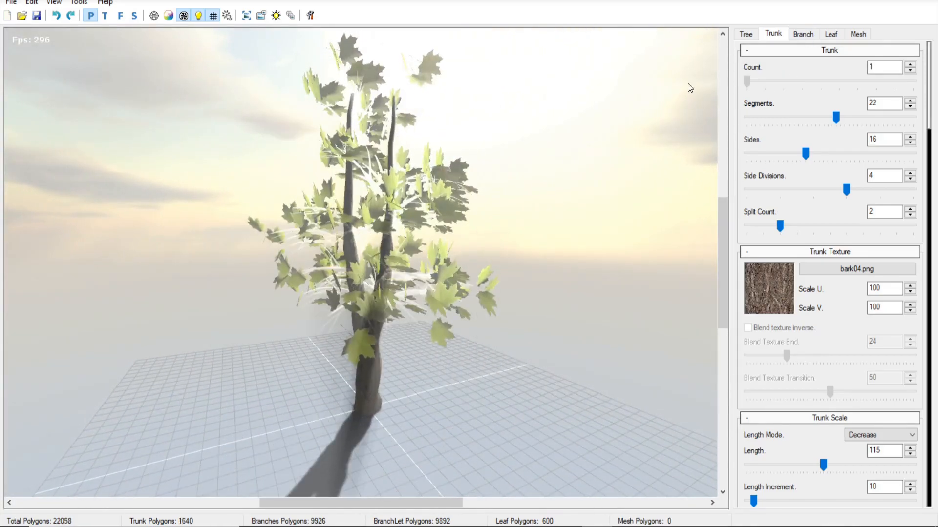
left_click_drag(780, 226, 734, 222)
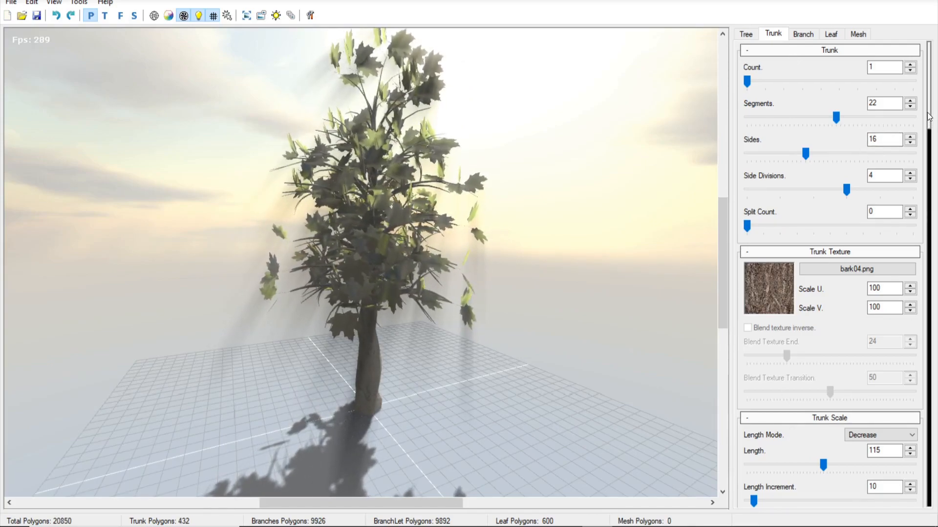
- Set the trunk's length to 170, its radius to 250 and its radius sine to about 30
left_click_drag(928, 117, 930, 172)
left_click_drag(823, 154, 858, 154)
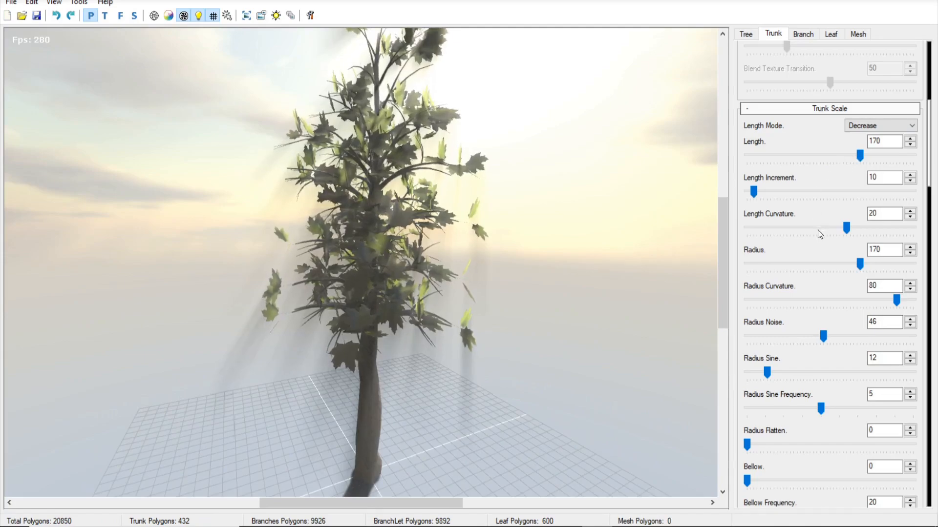
left_click_drag(862, 267, 927, 274)
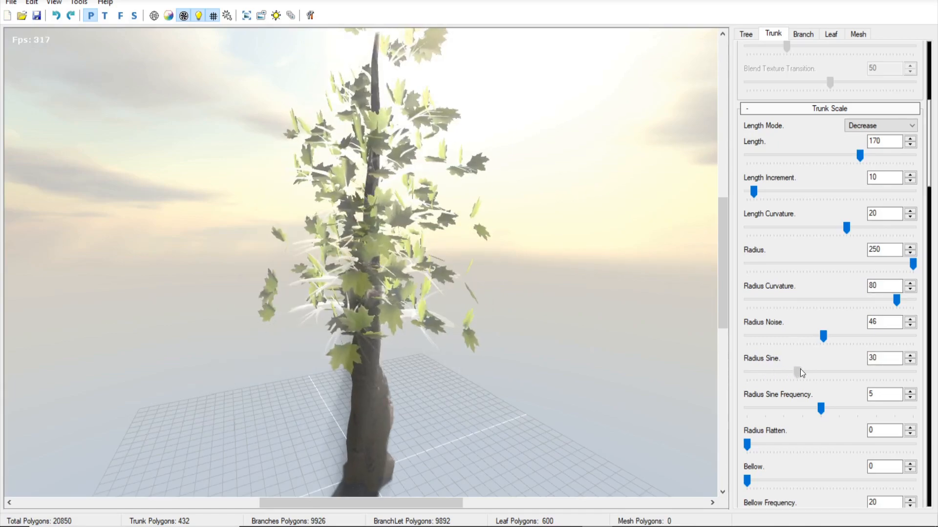
left_click_drag(800, 369, 803, 369)
- Raise the branch count, set the branchlet count and branchlet split count to 150, and set the branch length to 185
left_click(803, 34)
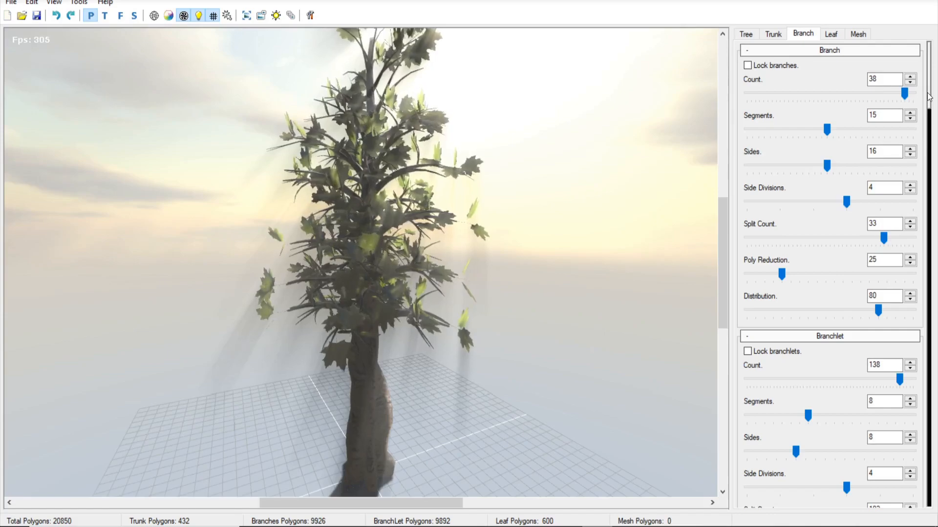
scroll(929, 97, "down", 1)
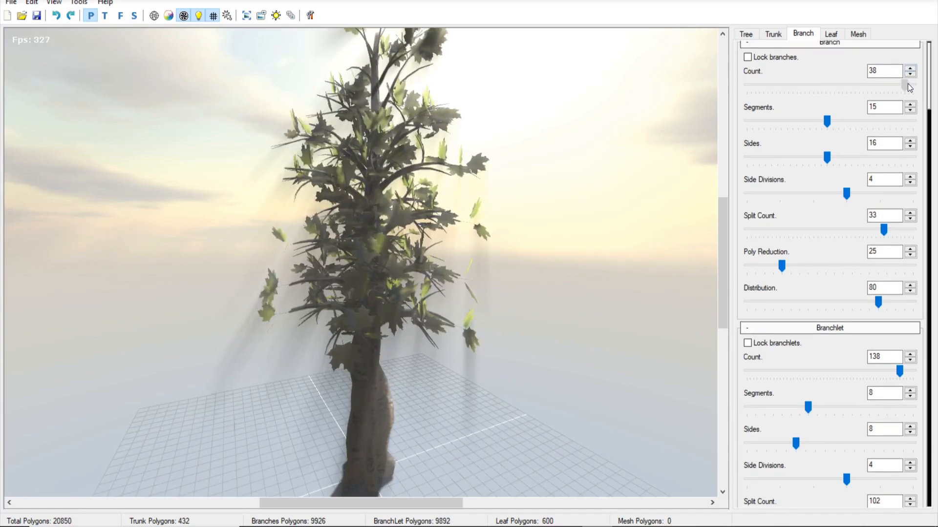
left_click_drag(933, 97, 930, 111)
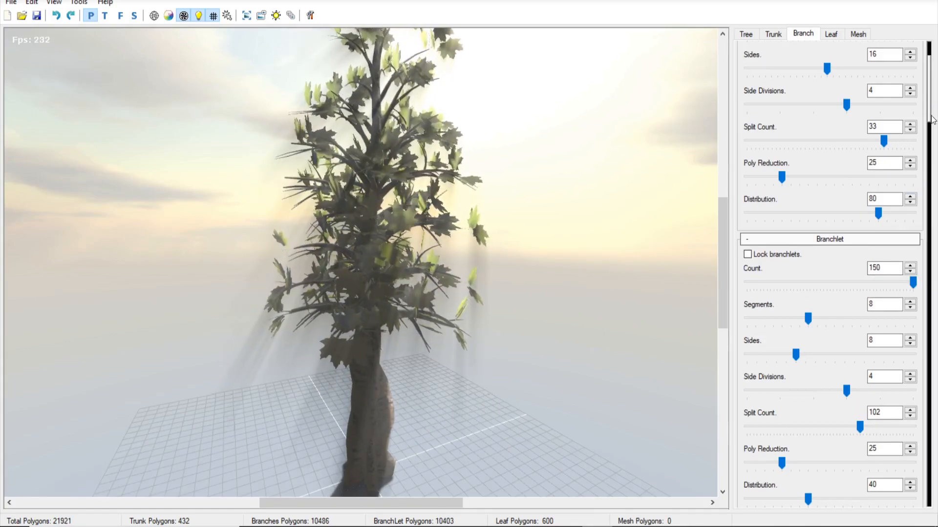
left_click_drag(929, 115, 921, 170)
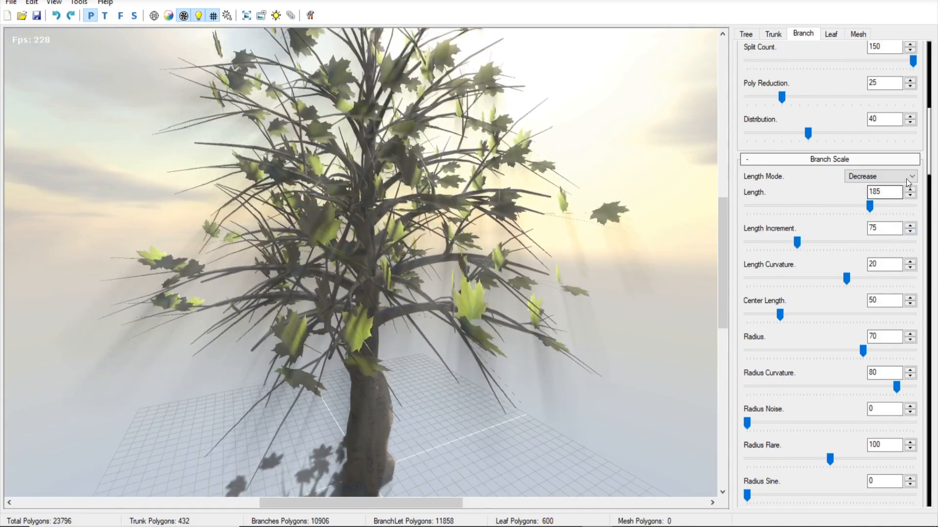
- Roughen the branches with a radius noise of 20 and a crinkliness of 4
left_click_drag(929, 165, 932, 192)
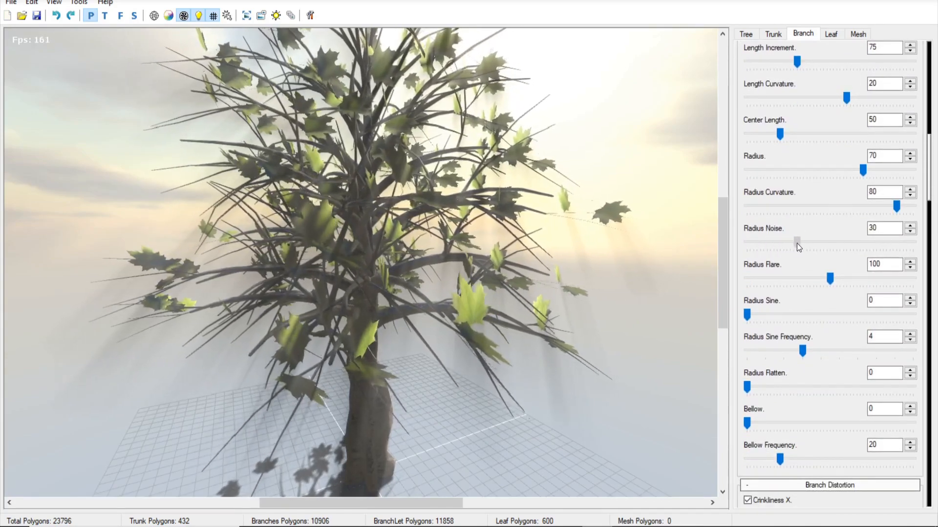
left_click_drag(781, 245, 779, 244)
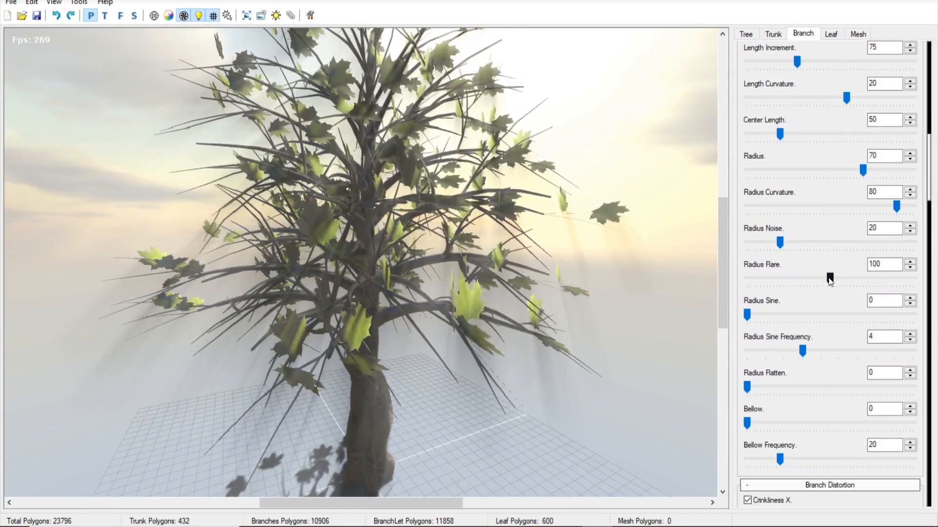
left_click_drag(933, 197, 933, 230)
scroll(807, 230, "down", 5)
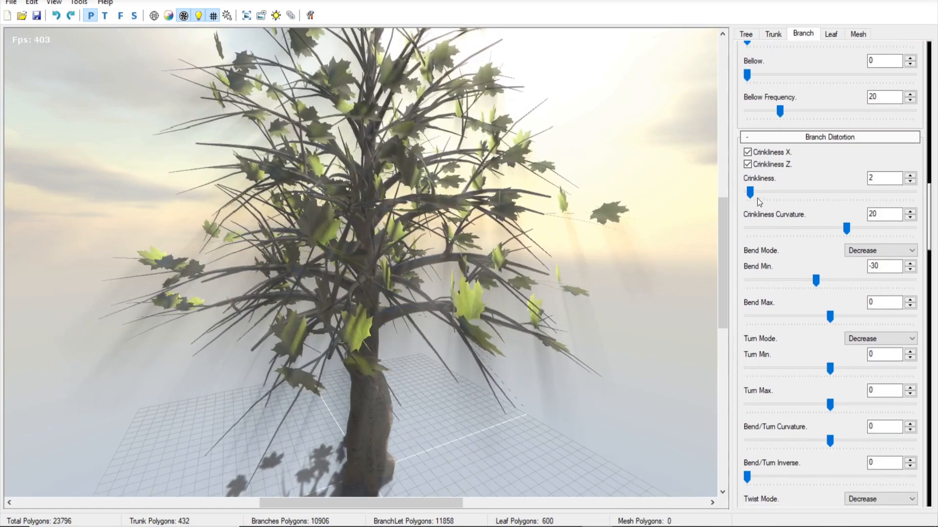
left_click_drag(752, 195, 757, 194)
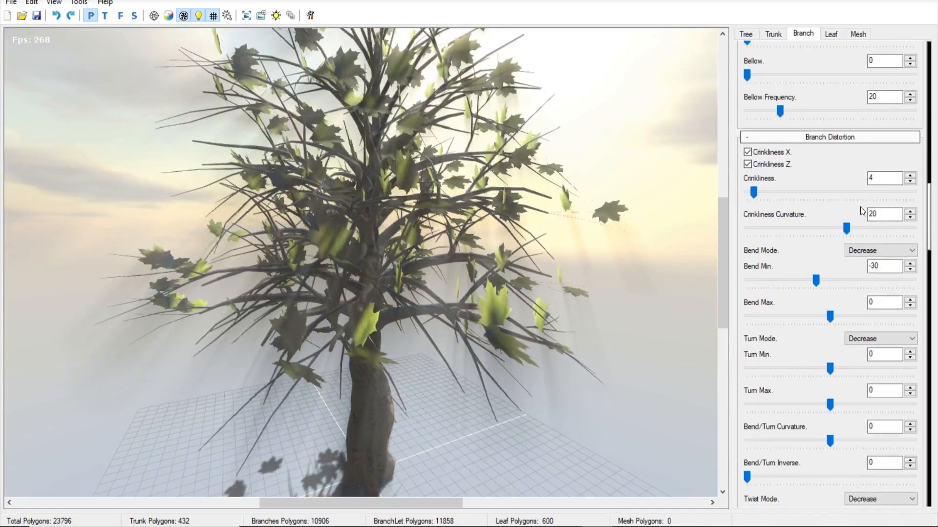
- Set the branch gravity to 12 and view the whole tree from another side
left_click_drag(928, 193, 918, 354)
left_click_drag(920, 356, 917, 249)
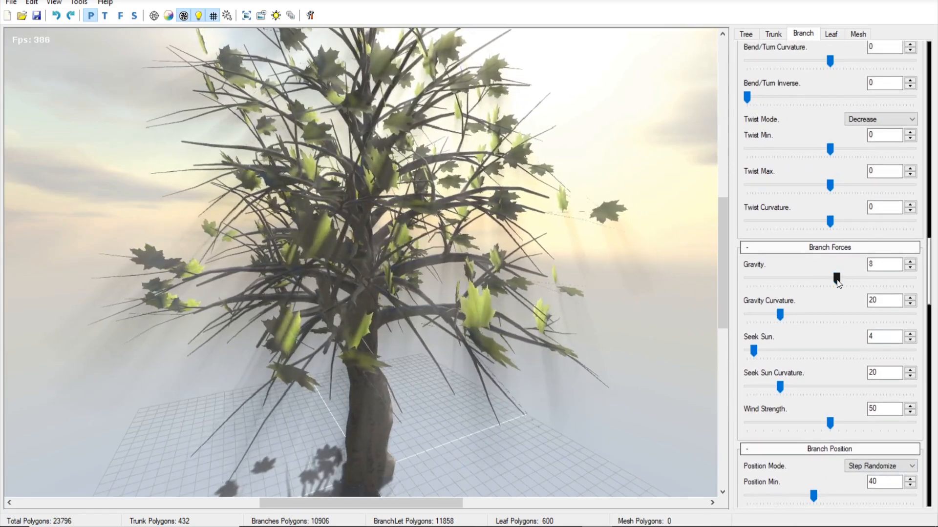
left_click_drag(837, 279, 842, 281)
left_click_drag(250, 292, 366, 288)
scroll(421, 287, "down", 3)
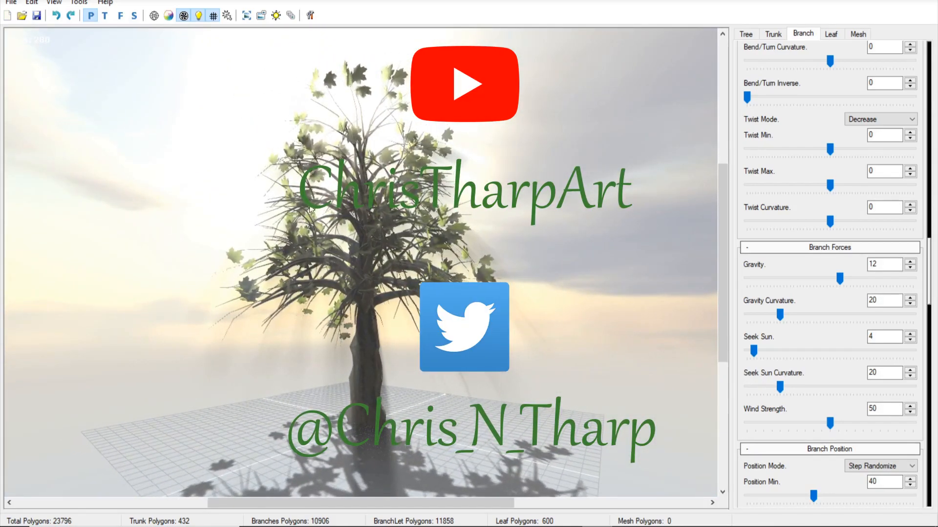
- Hide the ground grid and look through the lighting settings
left_click(211, 17)
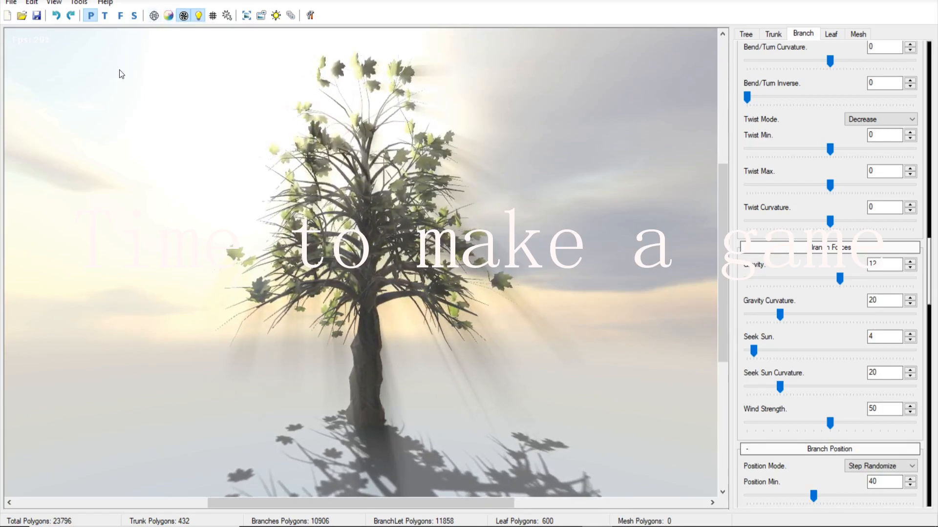
left_click(277, 16)
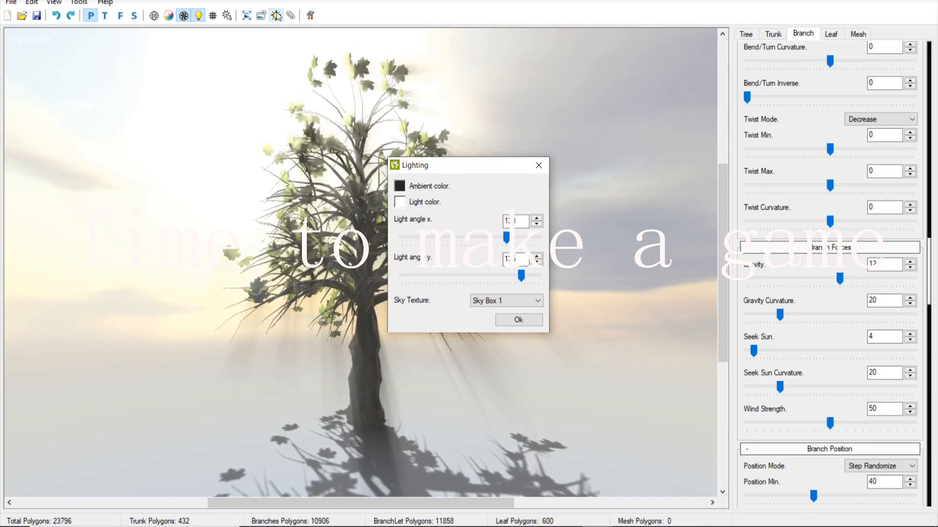
left_click(519, 321)
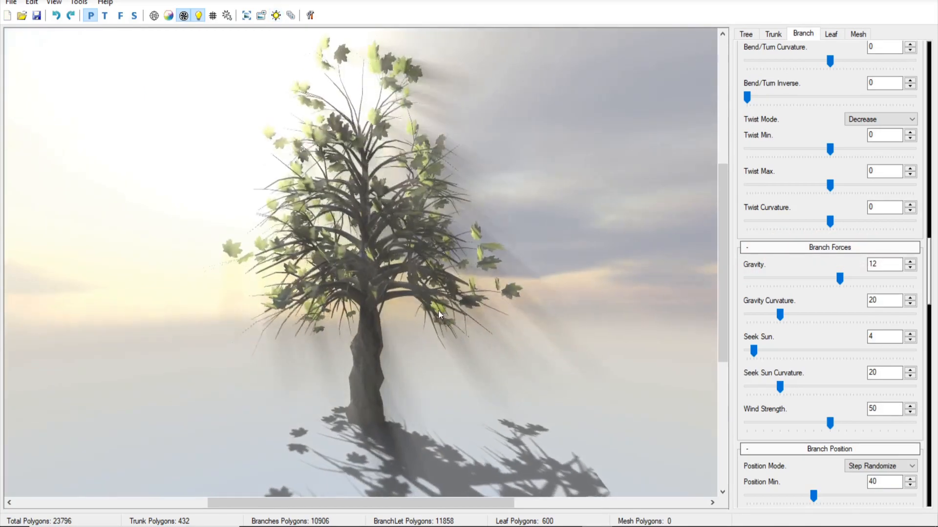